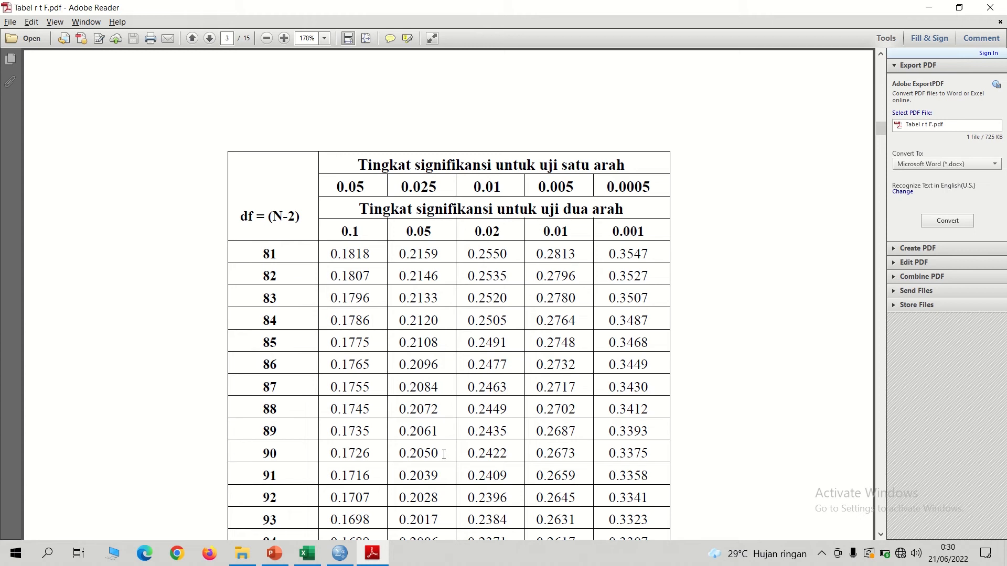
# Mark the r value for df 90 at two-tailed significance 0.05, and check it against r tabel on the PowerPoint Uji Validitas slide
pyautogui.moveTo(445, 454); pyautogui.dragTo(396, 453)
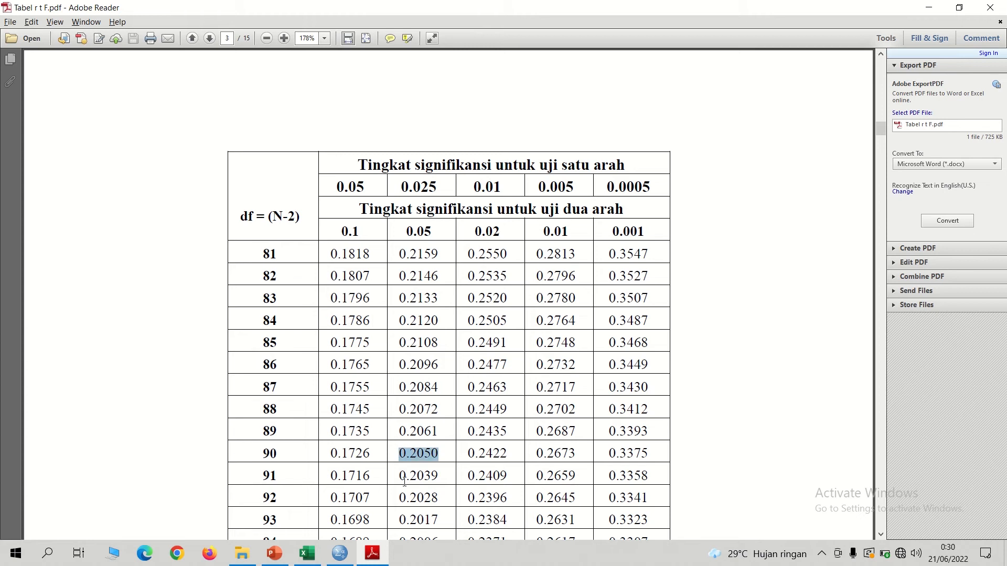
pyautogui.click(274, 553)
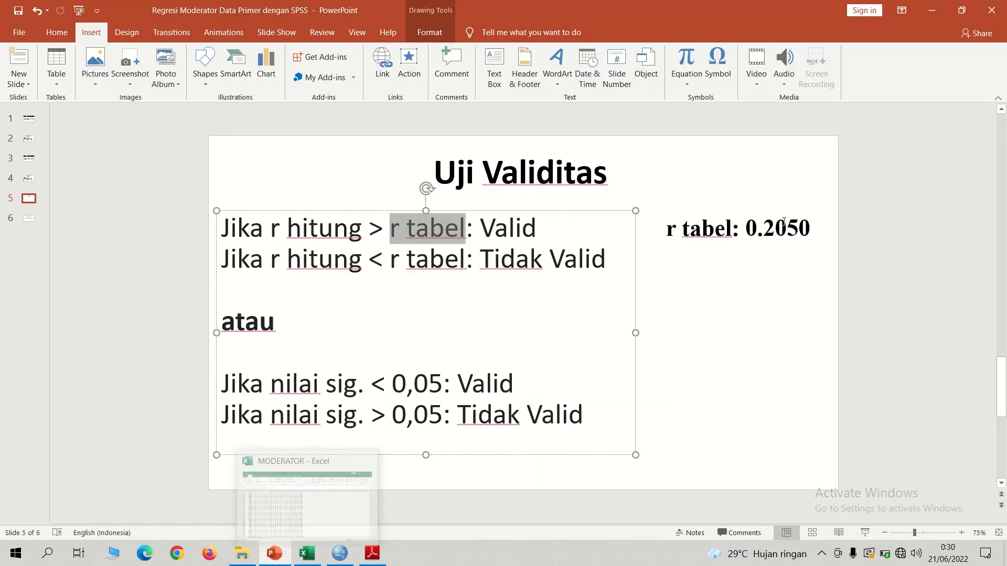
pyautogui.click(827, 274)
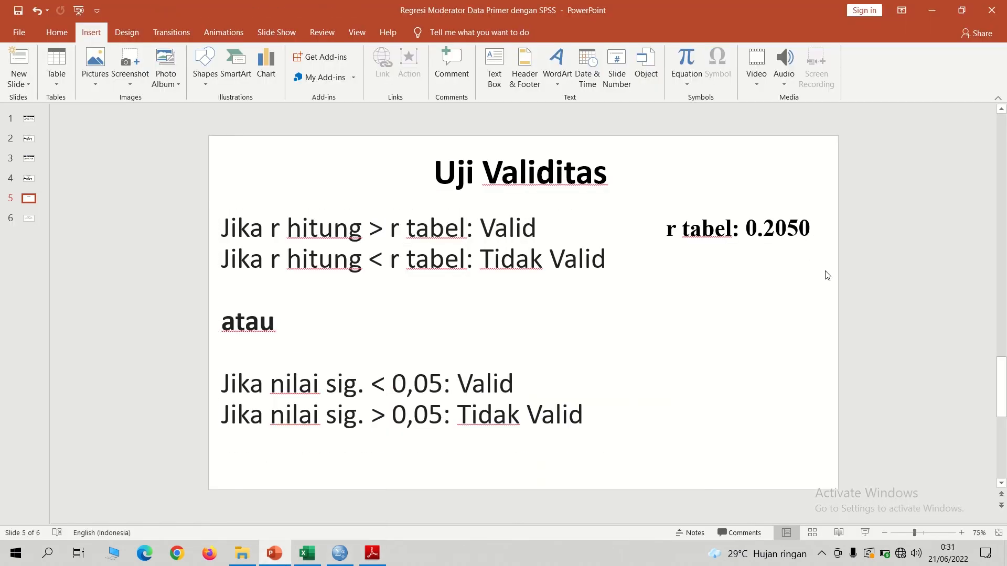
# Switch to SPSS and run a two-tailed bivariate Pearson correlation on X1.1, X1.2, X1.3 and Kepuasan [X1]
pyautogui.click(340, 553)
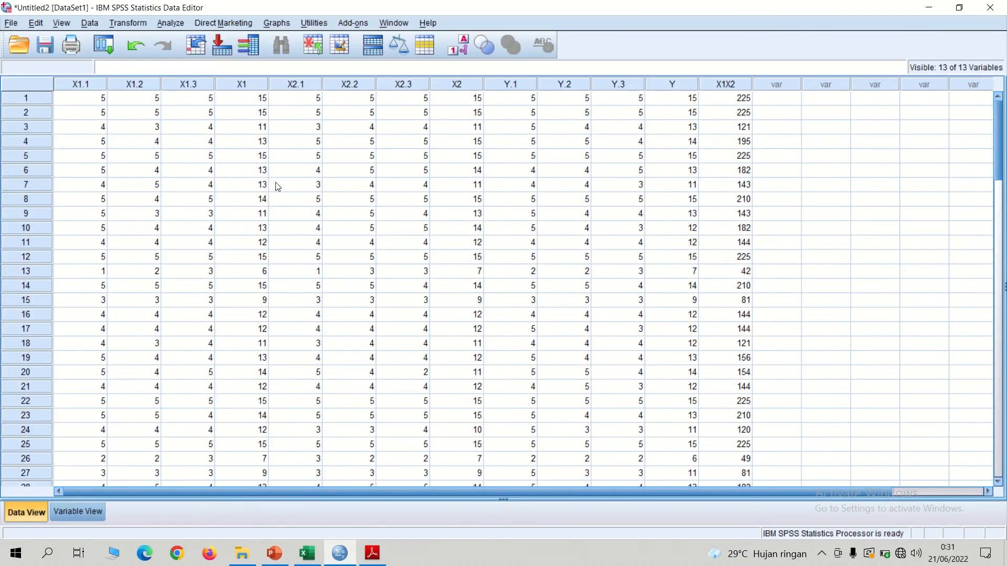
pyautogui.click(171, 23)
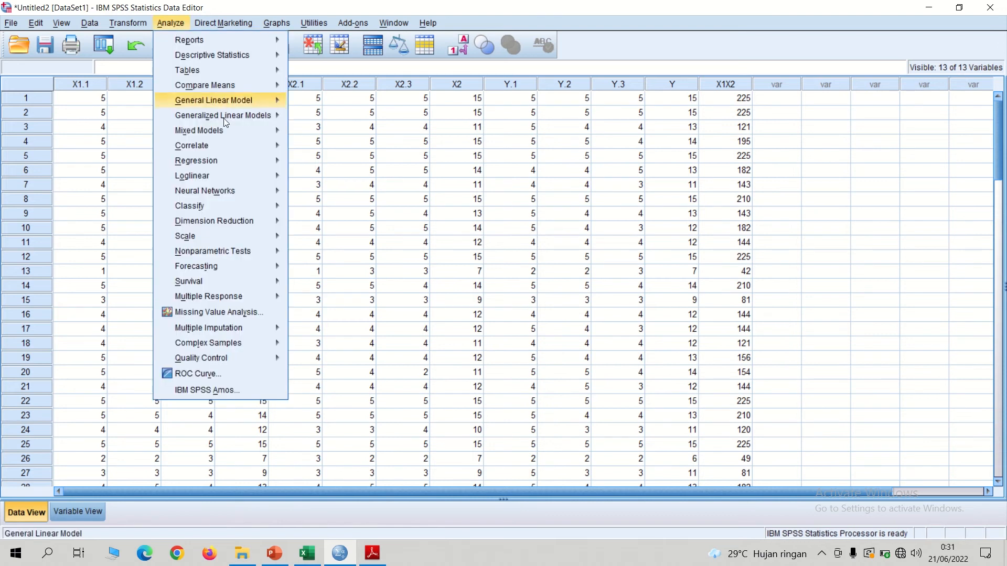
pyautogui.moveTo(222, 162)
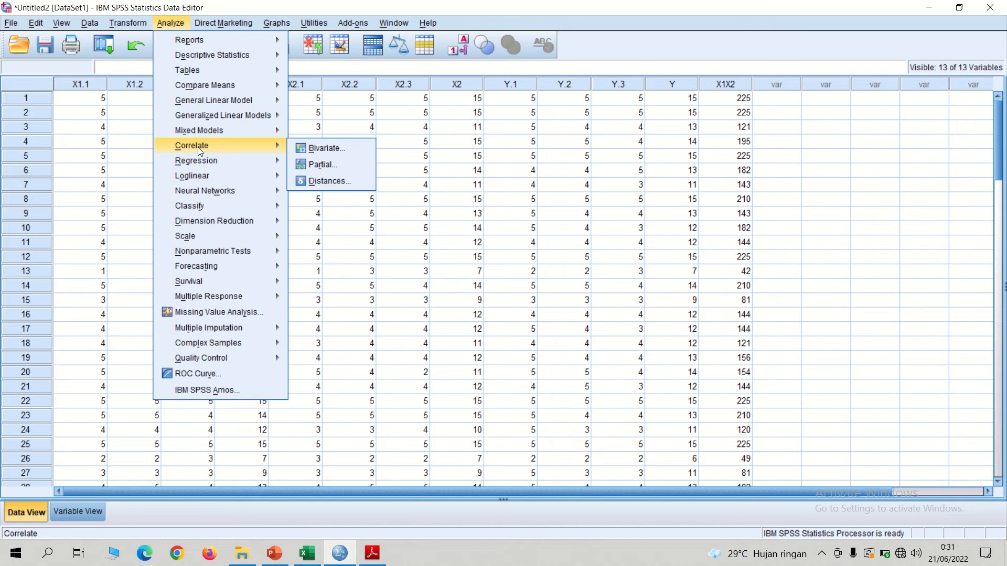
pyautogui.click(328, 150)
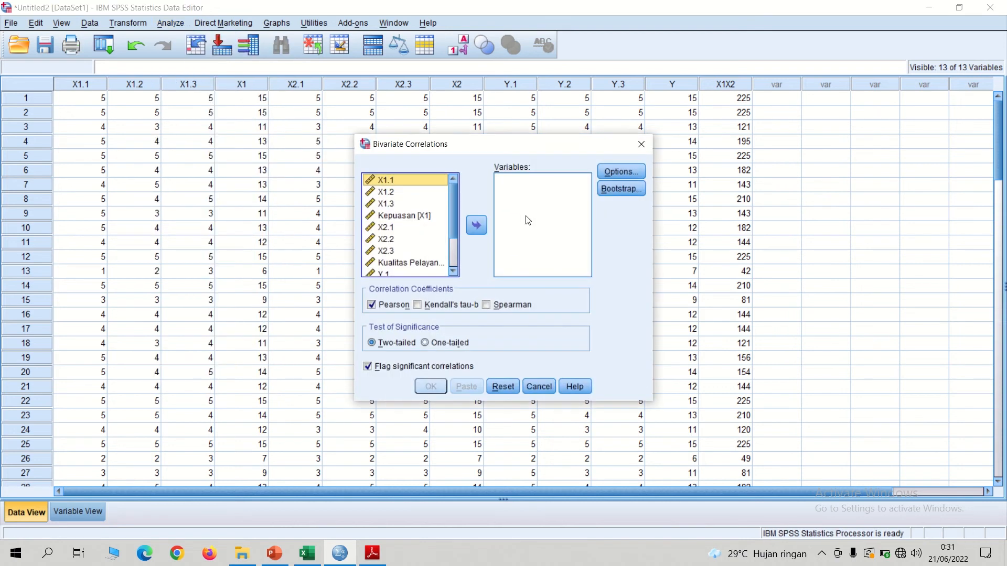
pyautogui.click(391, 183)
pyautogui.keyDown('shift'); pyautogui.click(409, 219); pyautogui.keyUp('shift')
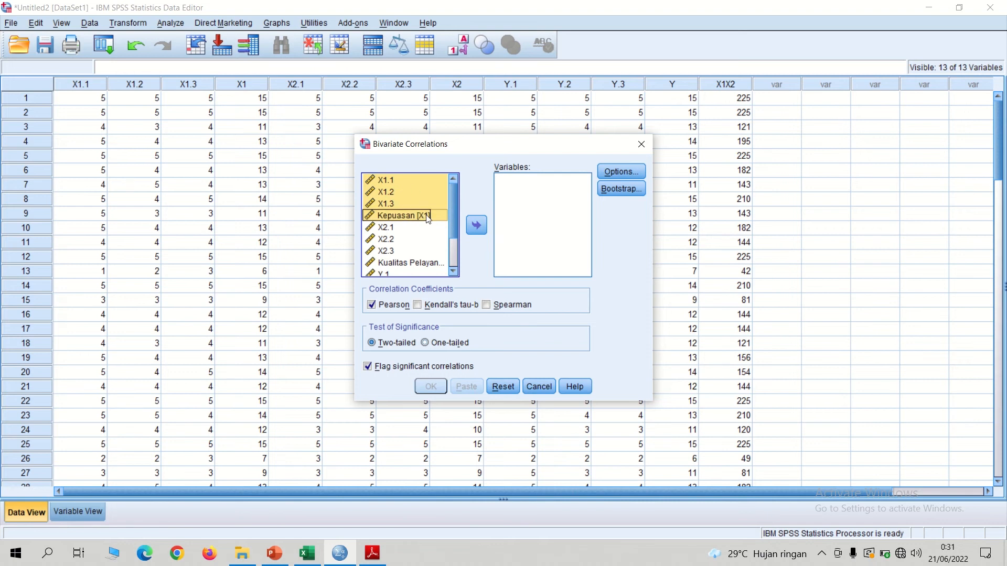
pyautogui.click(476, 225)
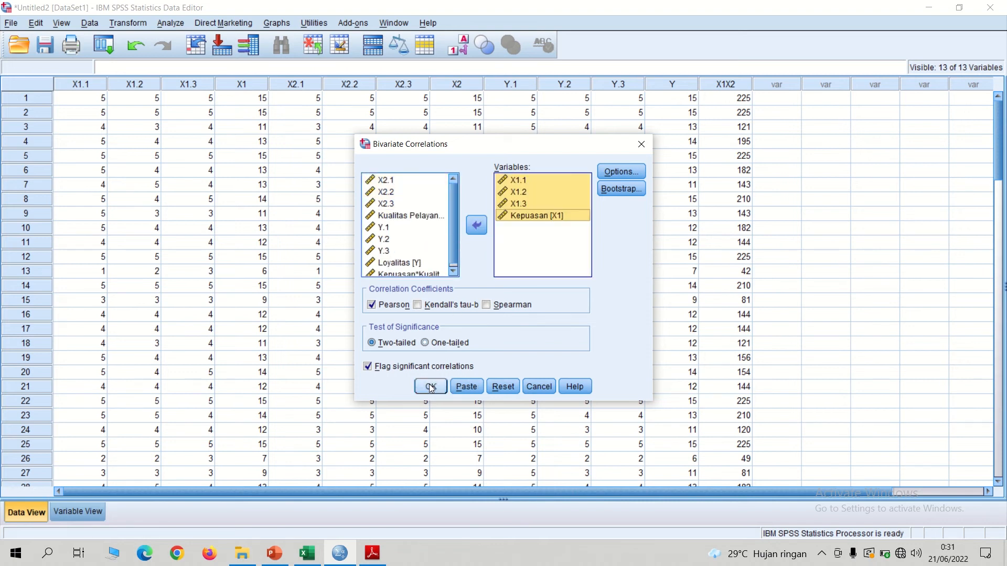
pyautogui.click(431, 388)
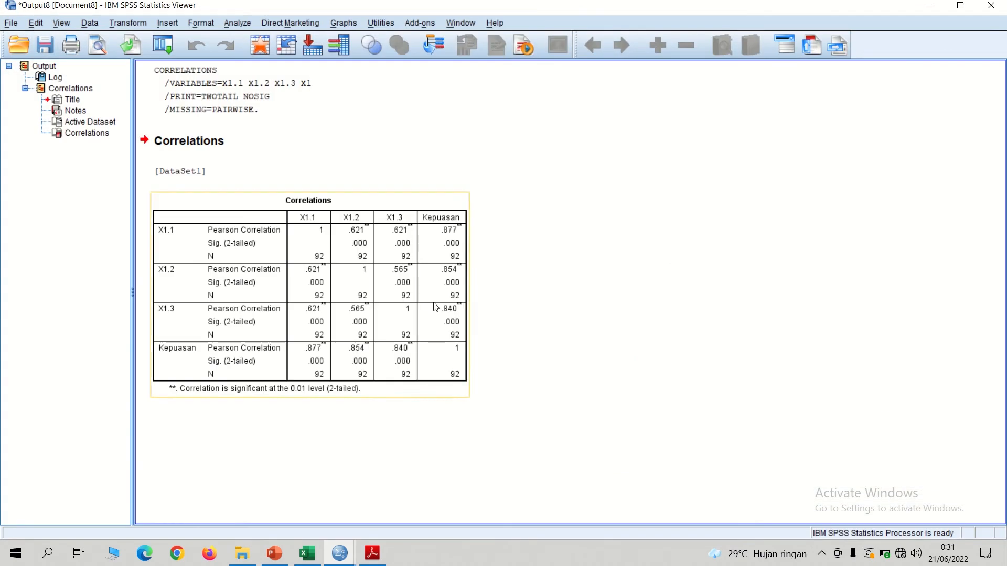
# Examine the Kepuasan correlations against the validity criteria on the PowerPoint slide, and return to the SPSS output
pyautogui.click(436, 308)
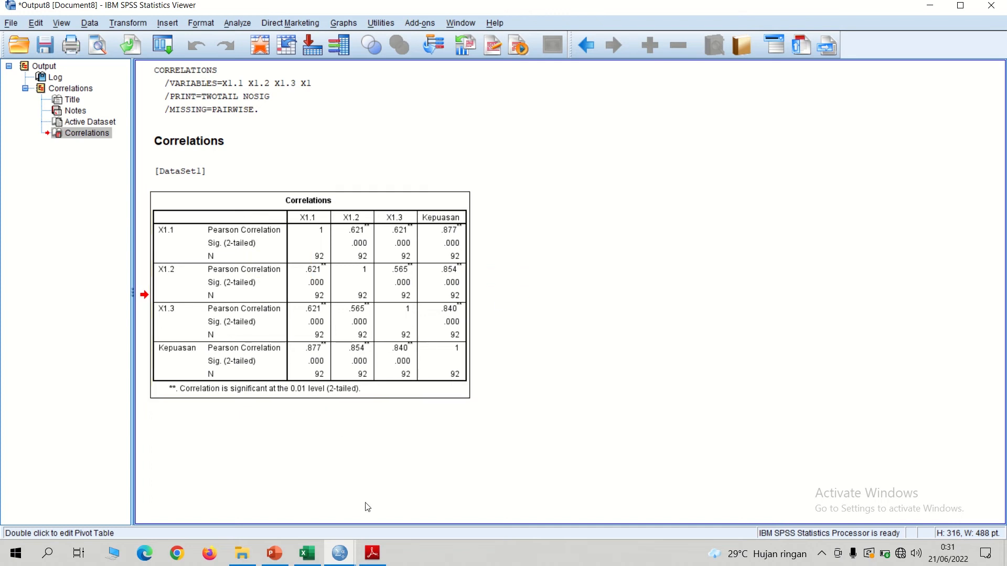
pyautogui.click(282, 557)
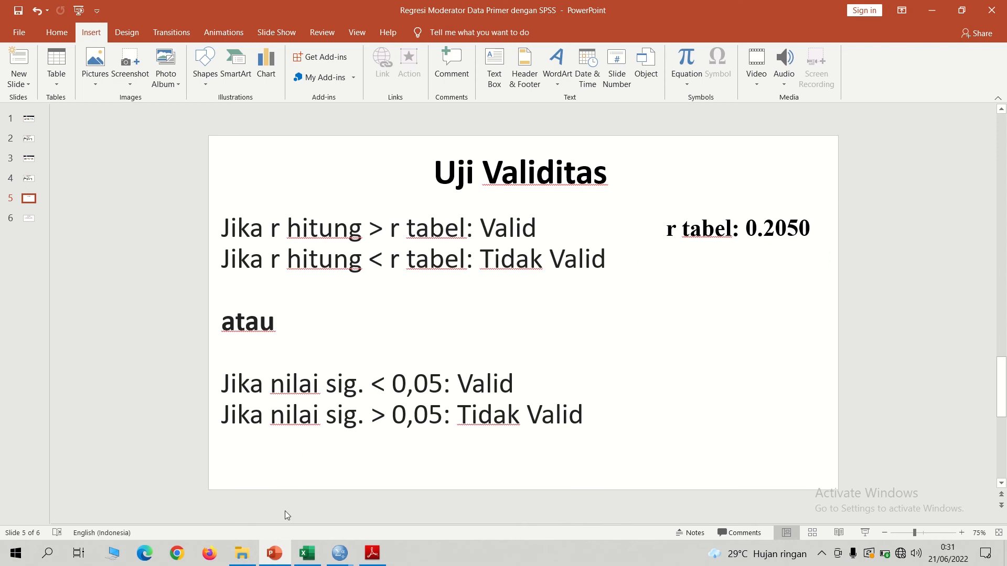
pyautogui.moveTo(340, 553)
pyautogui.click(366, 504)
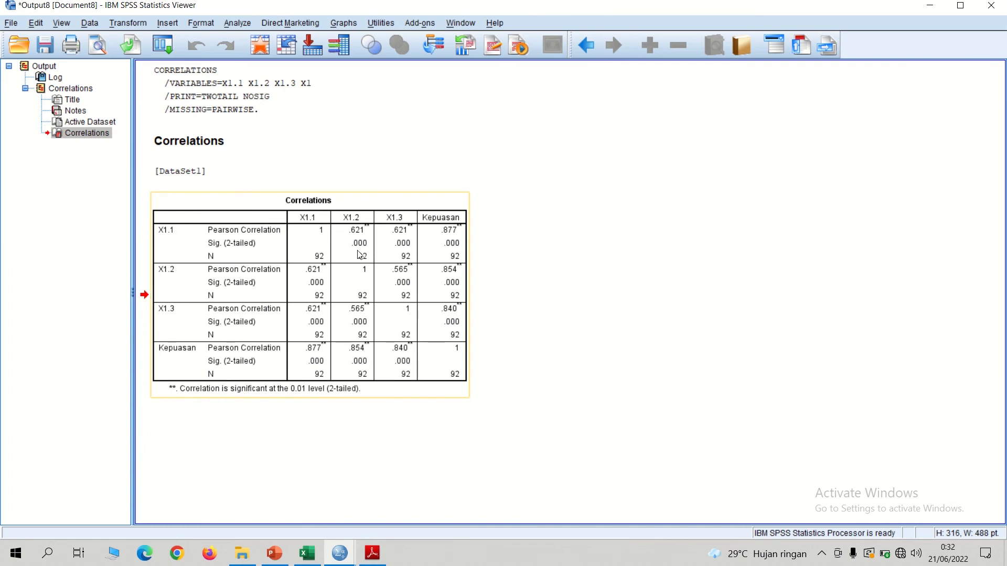
# Reopen the Bivariate Correlations setup and remove X1.1, X1.2, X1.3 and Kepuasan [X1] from the analysis variables
pyautogui.click(237, 25)
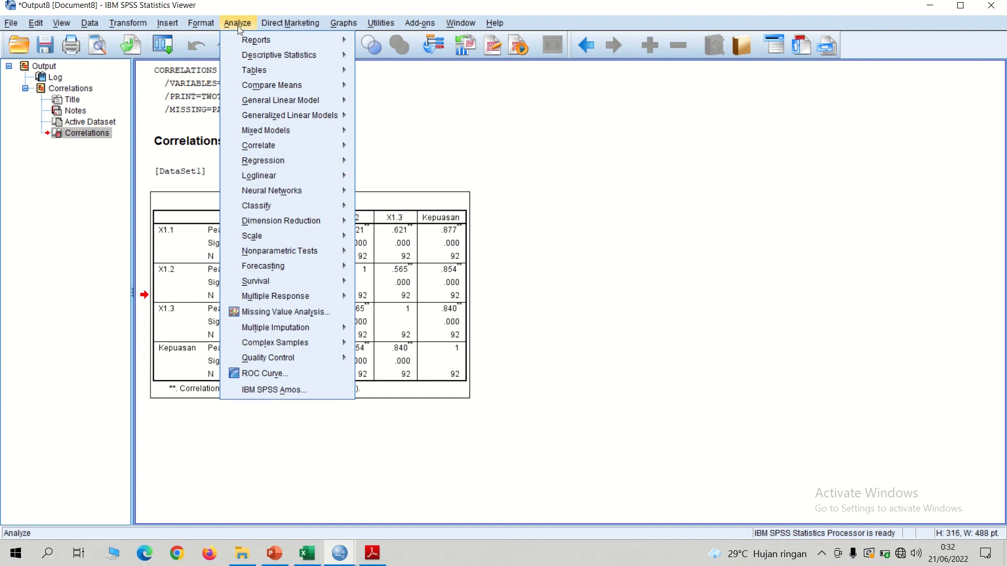
pyautogui.moveTo(321, 143)
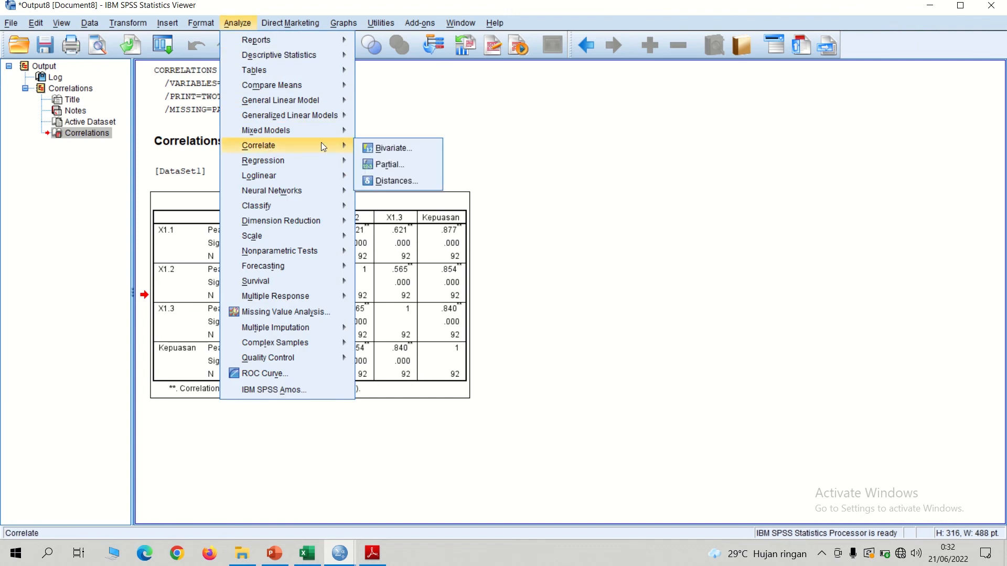
pyautogui.click(384, 153)
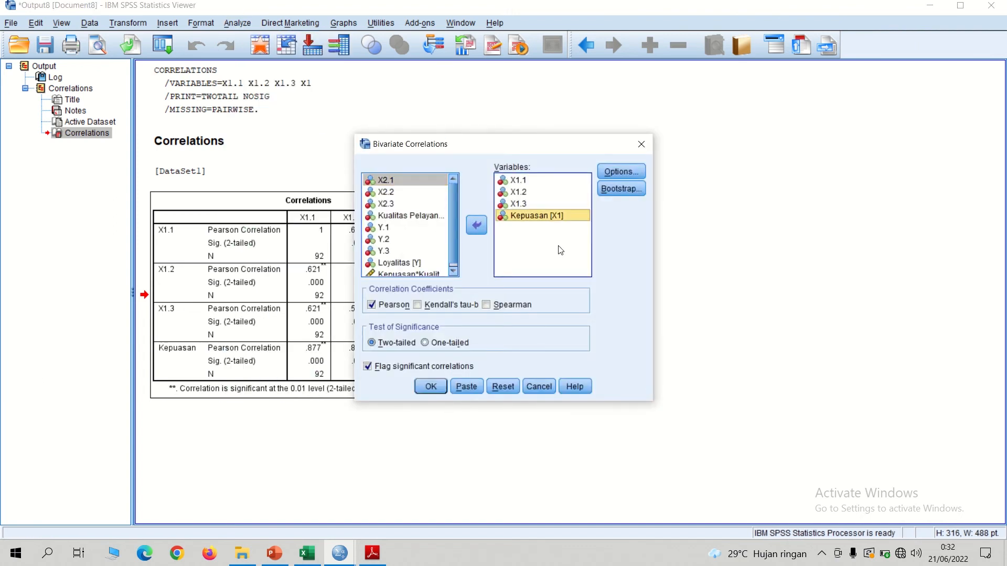
pyautogui.hotkey('ctrl', 'a')
pyautogui.click(476, 230)
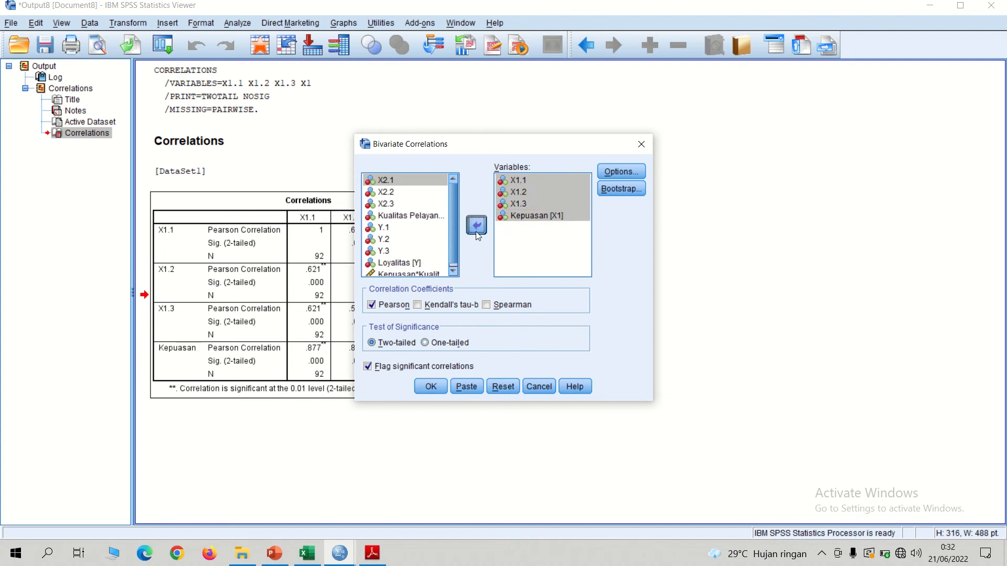
# Run the bivariate Pearson correlation on X2.1, X2.2, X2.3 and Kualitas Pelayanan, and review its correlation table
pyautogui.click(423, 228)
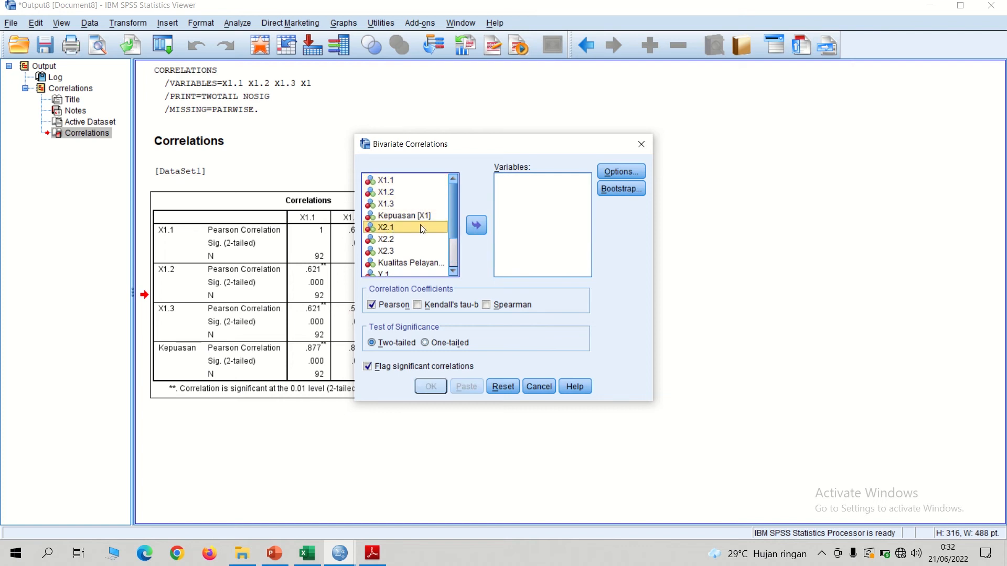
pyautogui.moveTo(451, 222); pyautogui.dragTo(451, 235)
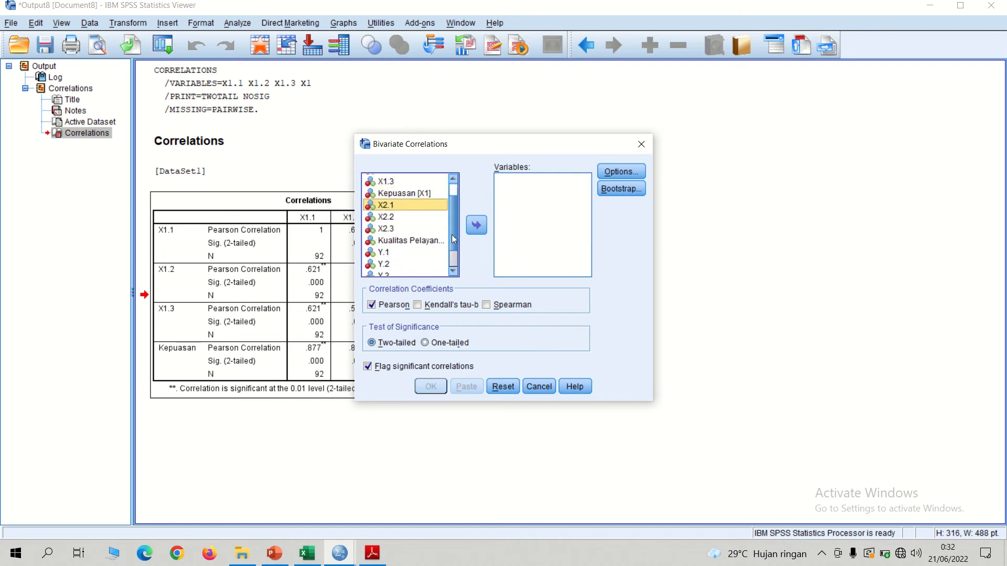
pyautogui.keyDown('shift'); pyautogui.click(389, 218); pyautogui.keyUp('shift')
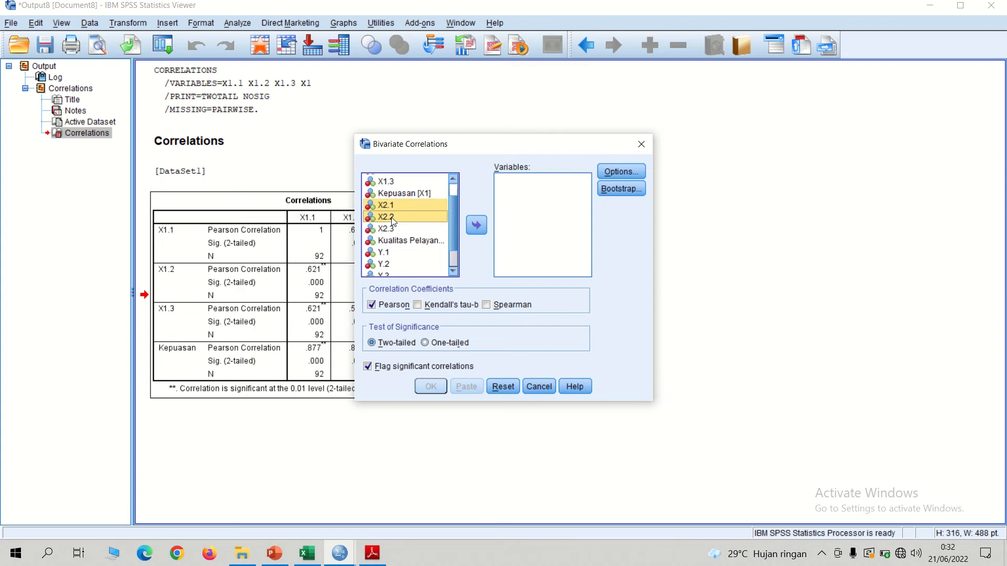
pyautogui.keyDown('shift'); pyautogui.click(386, 231); pyautogui.keyUp('shift')
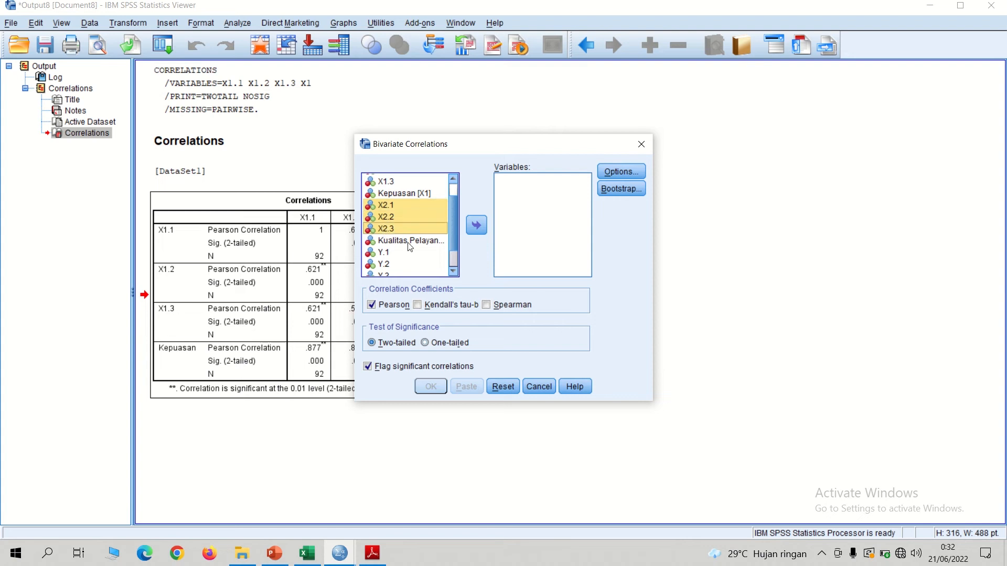
pyautogui.click(411, 242)
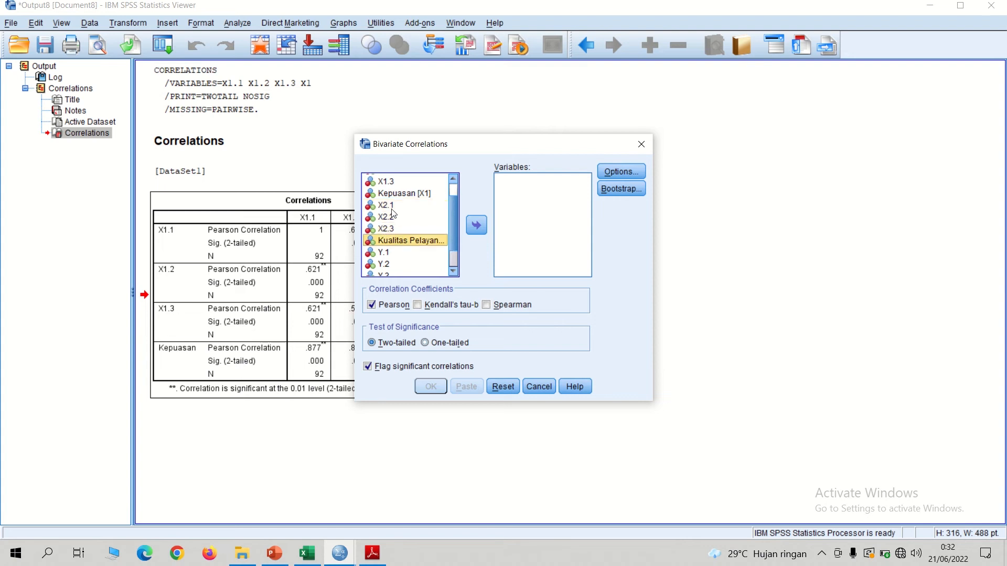
pyautogui.click(393, 212)
pyautogui.keyDown('shift'); pyautogui.click(392, 242); pyautogui.keyUp('shift')
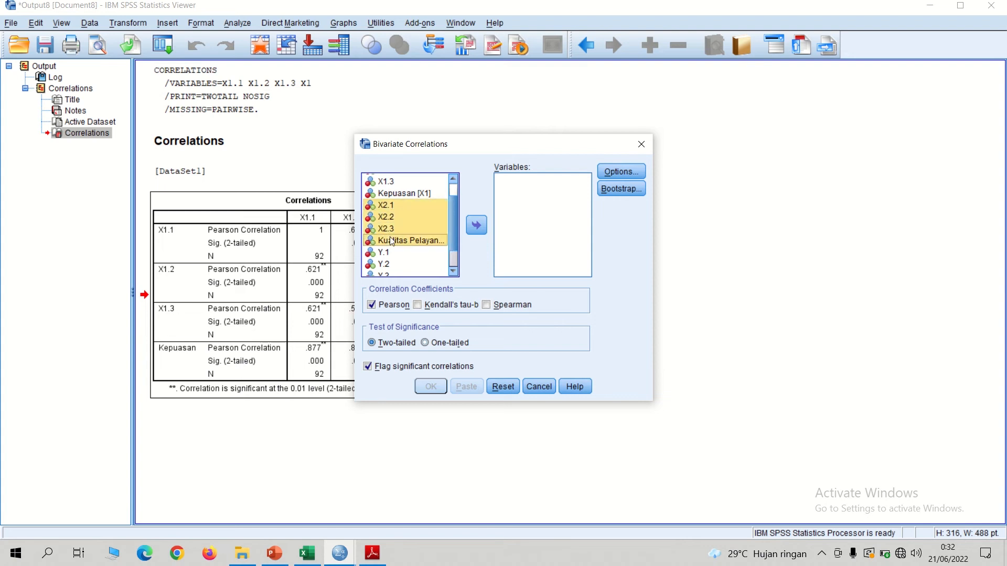
pyautogui.click(477, 226)
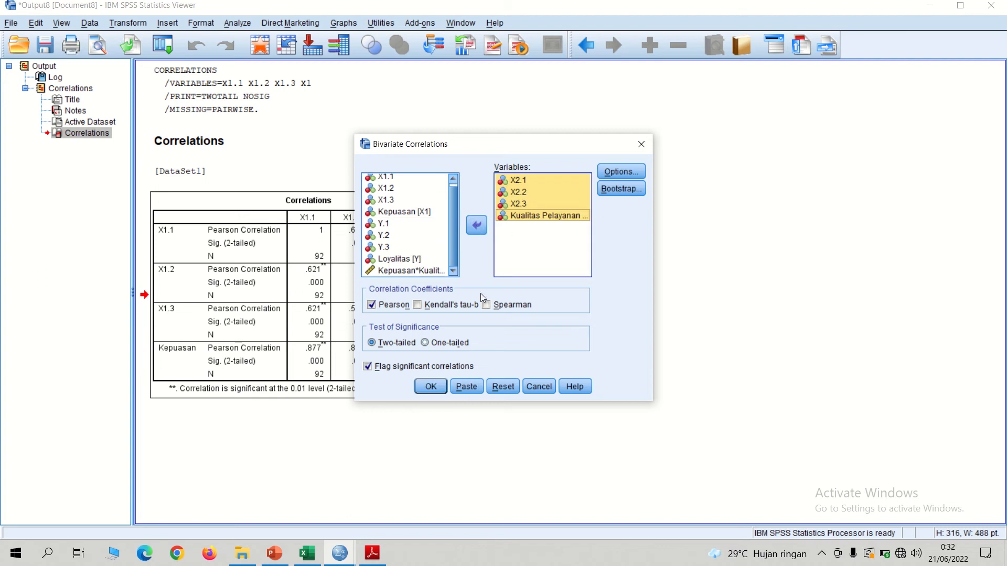
pyautogui.click(433, 388)
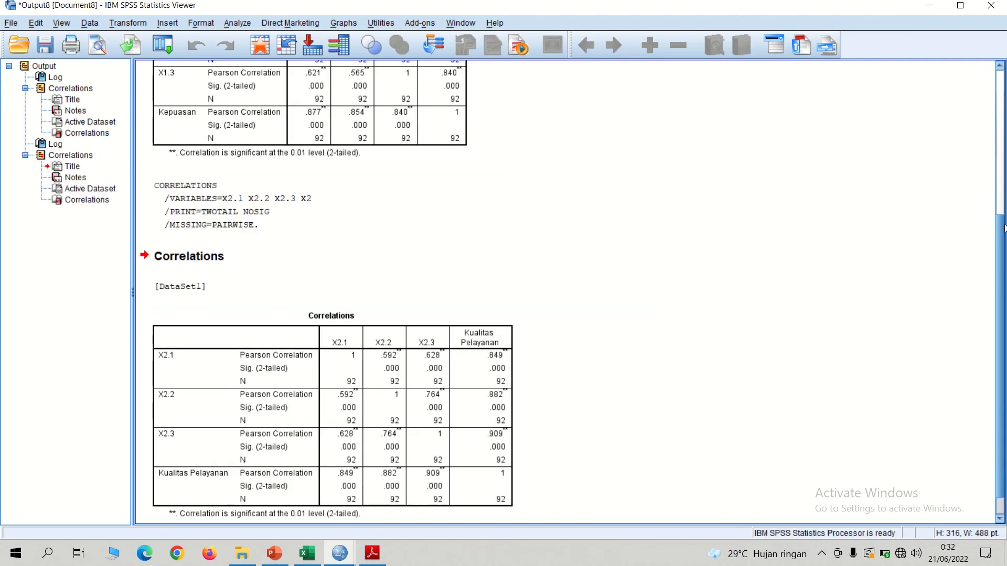
pyautogui.moveTo(1001, 236); pyautogui.dragTo(1000, 287)
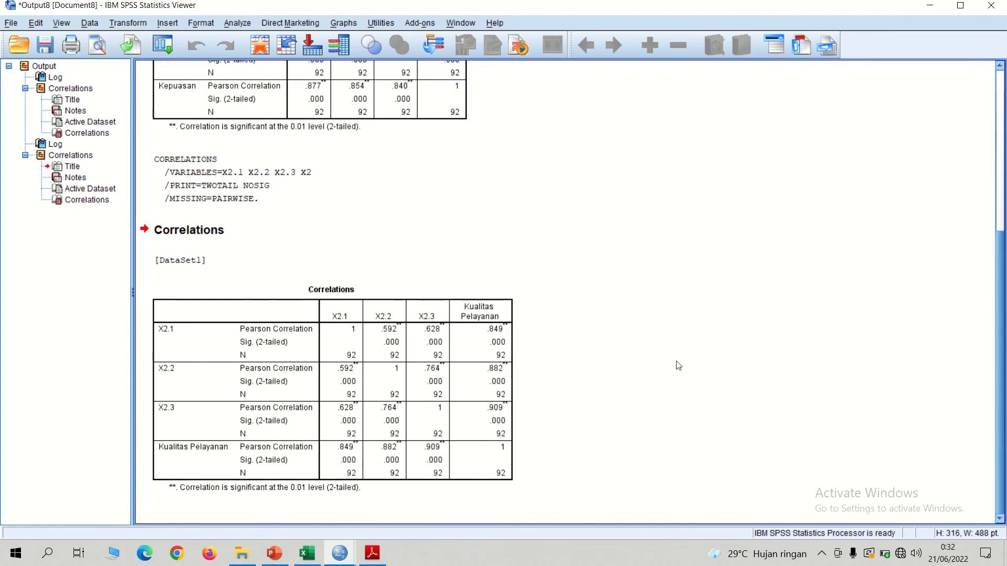
pyautogui.click(516, 376)
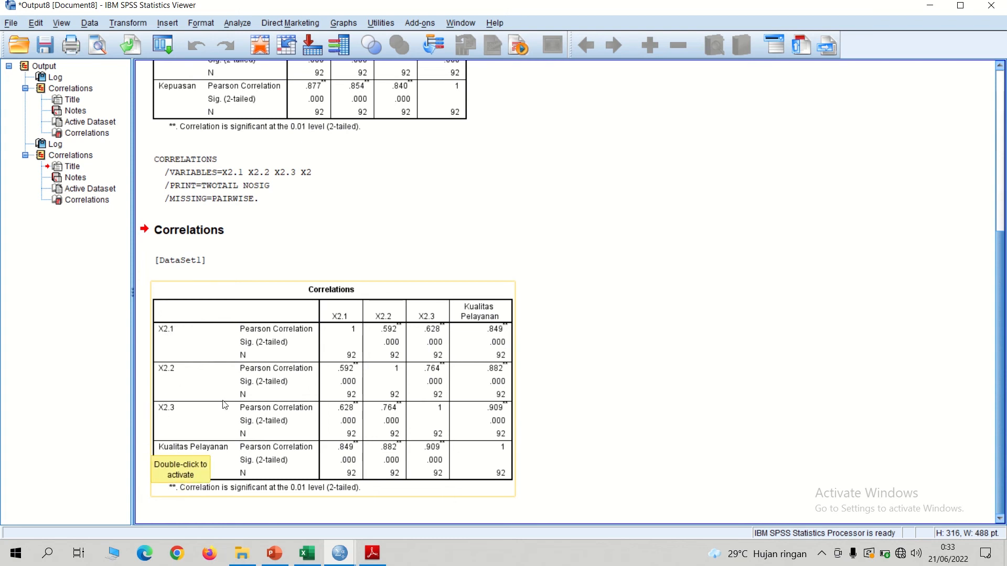
# Reopen the Bivariate Correlations setup and clear X2.1, X2.2, X2.3 and Kualitas Pelayanan from the analysis variables
pyautogui.click(243, 24)
pyautogui.moveTo(324, 144)
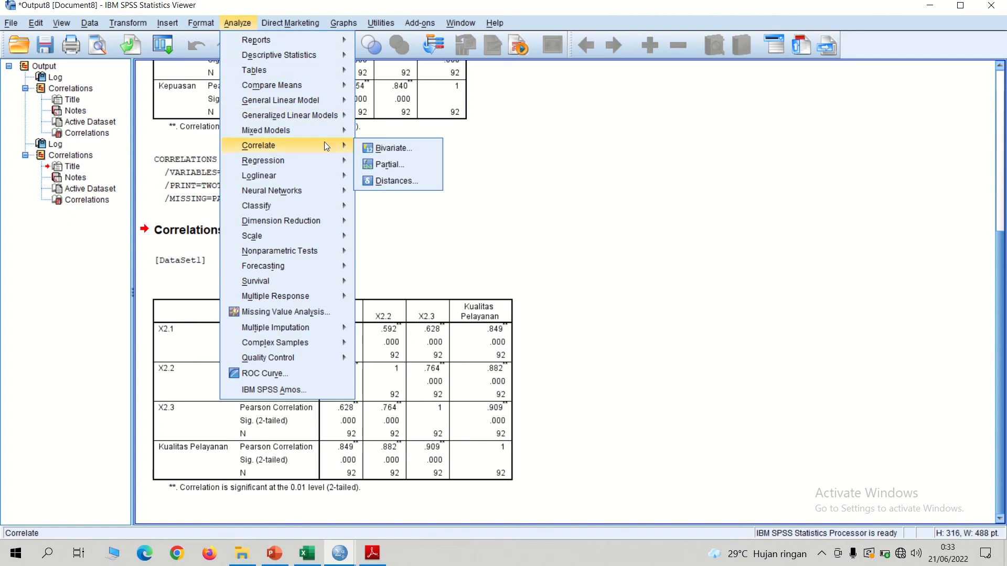
pyautogui.click(388, 148)
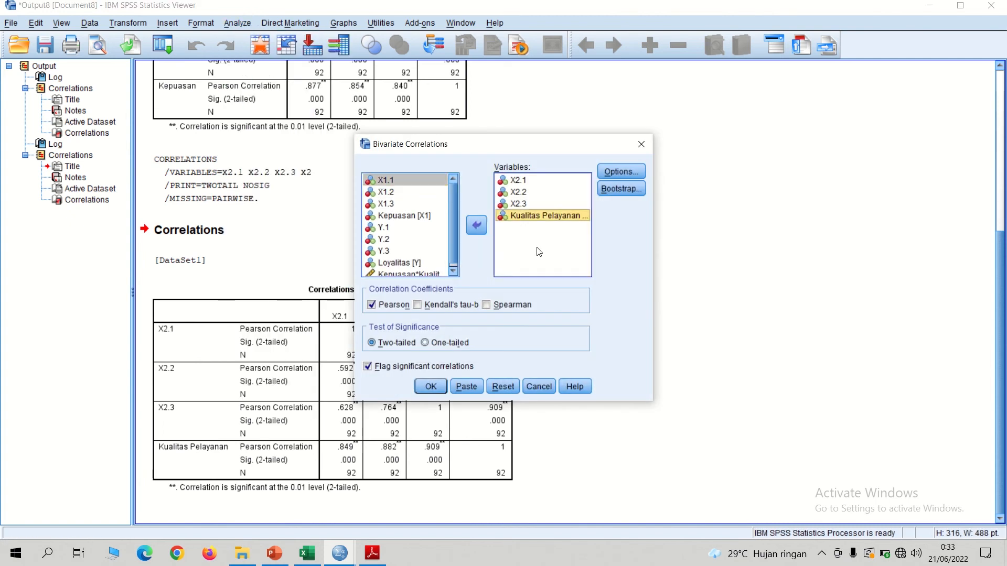
pyautogui.hotkey('ctrl', 'a')
pyautogui.click(477, 226)
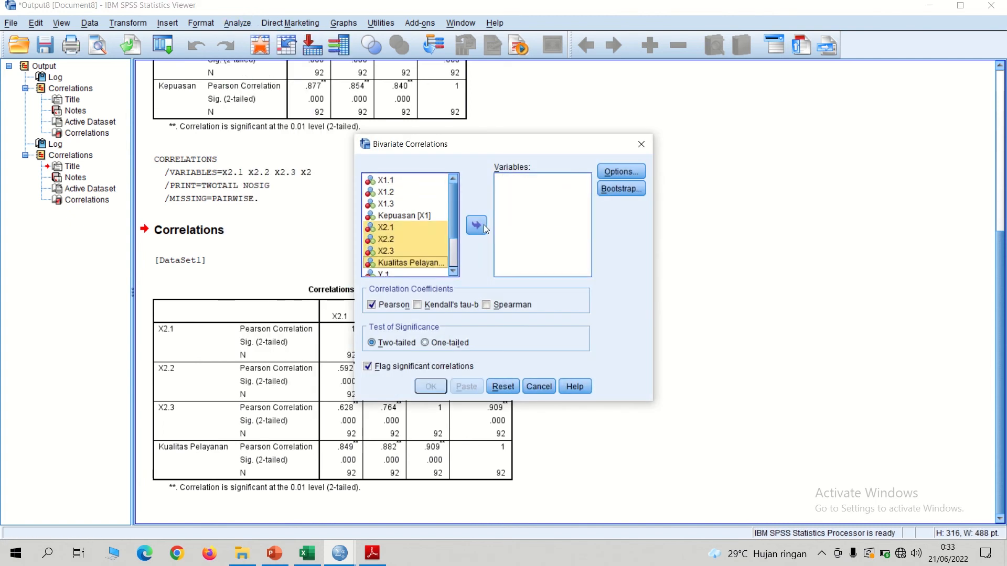
# Run the bivariate Pearson correlation on Y.1, Y.2, Y.3 and Loyalitas [Y], and review its correlation table
pyautogui.scroll(-2, 454, 218)
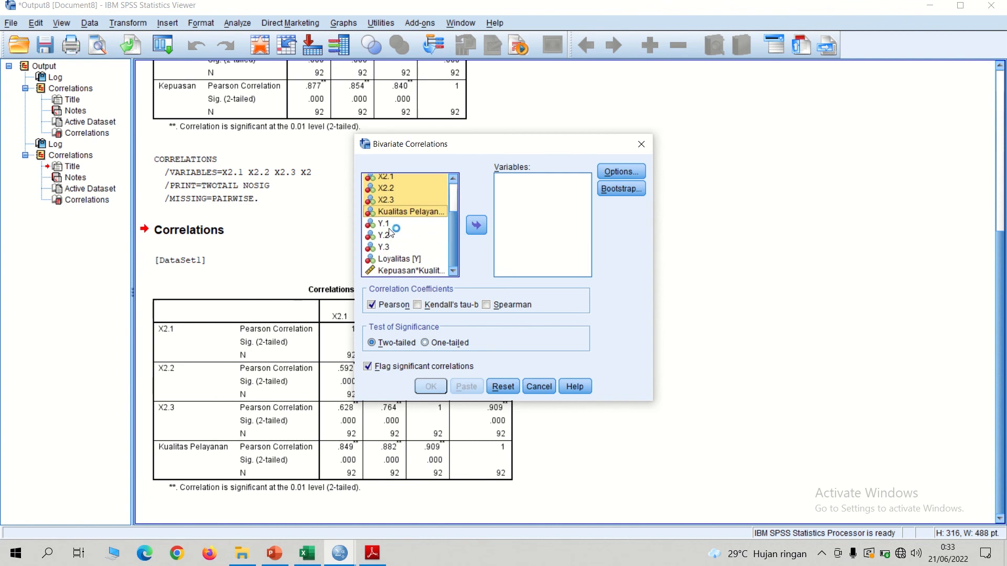
pyautogui.click(388, 223)
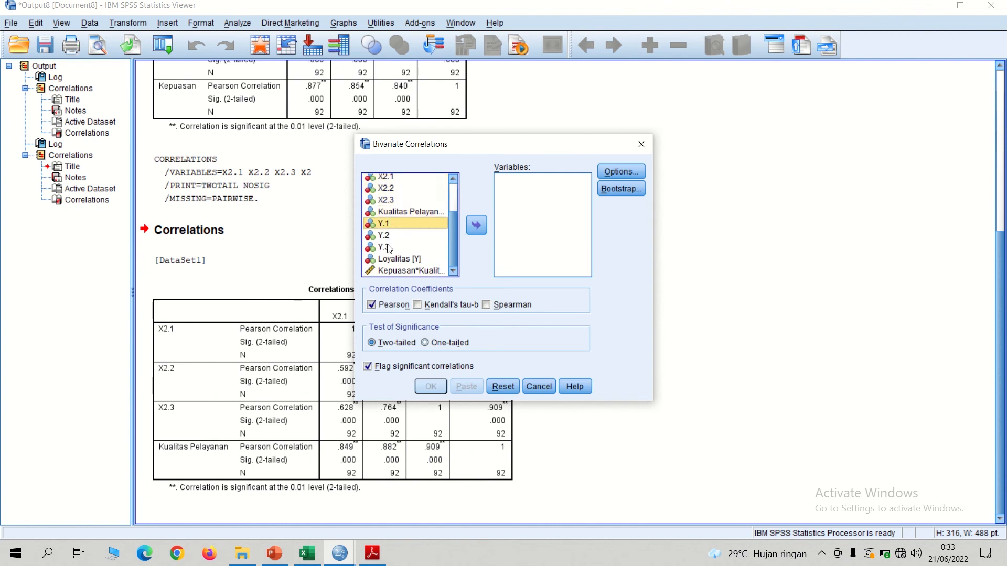
pyautogui.keyDown('shift'); pyautogui.click(391, 261); pyautogui.keyUp('shift')
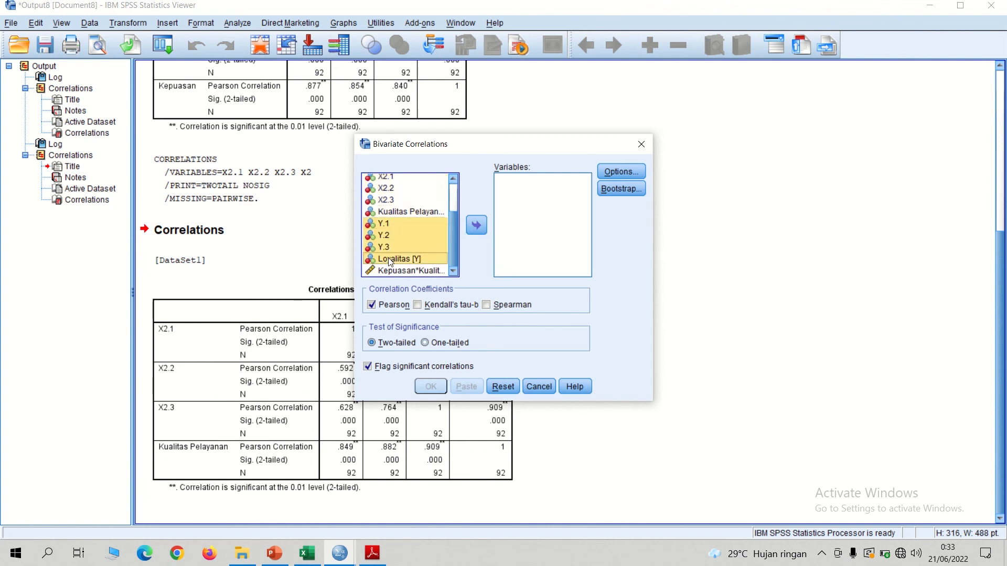
pyautogui.click(475, 225)
pyautogui.click(439, 385)
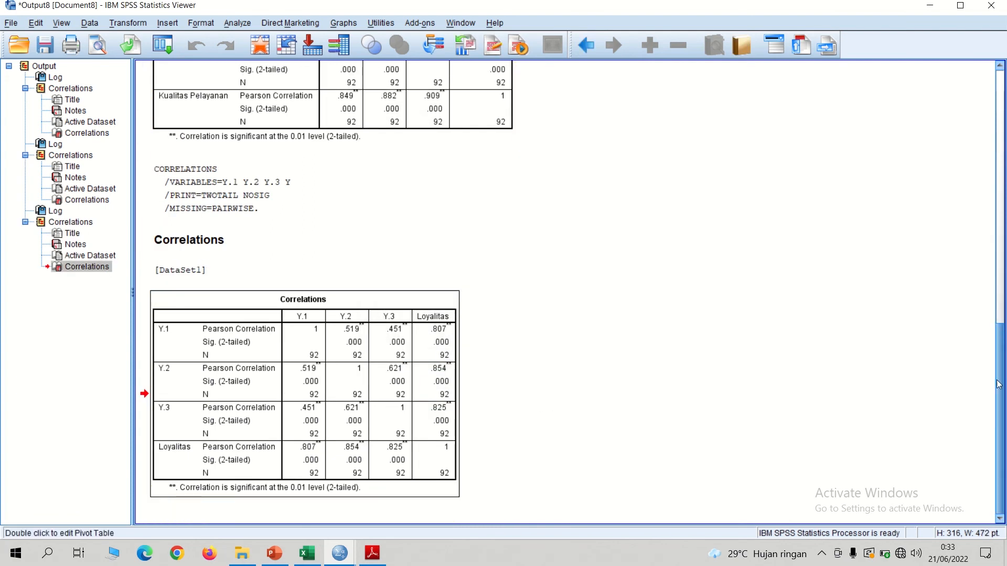
pyautogui.click(453, 343)
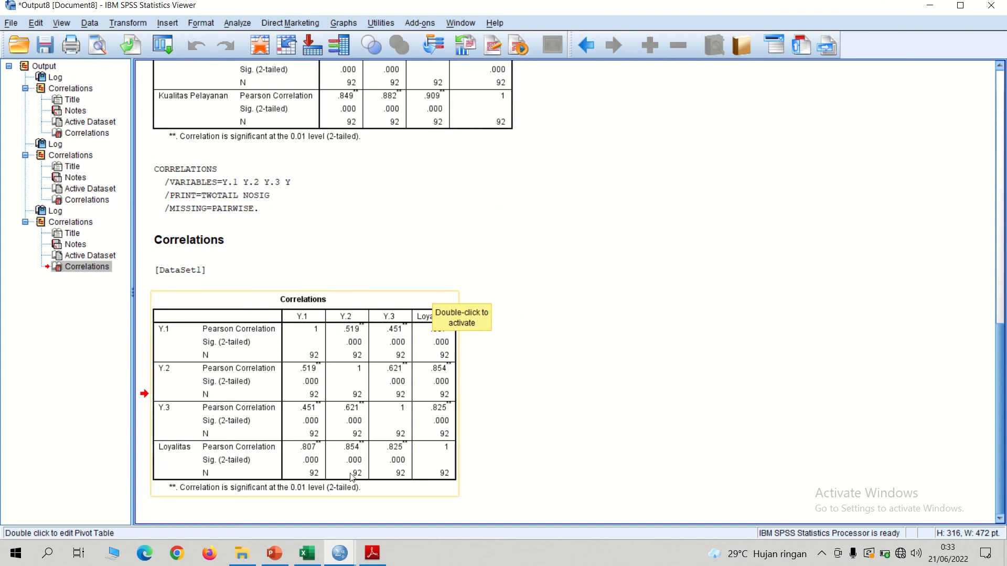
# Switch to PowerPoint and read the Cronbach alpha criterion on the Uji Reliabilitas slide
pyautogui.click(282, 552)
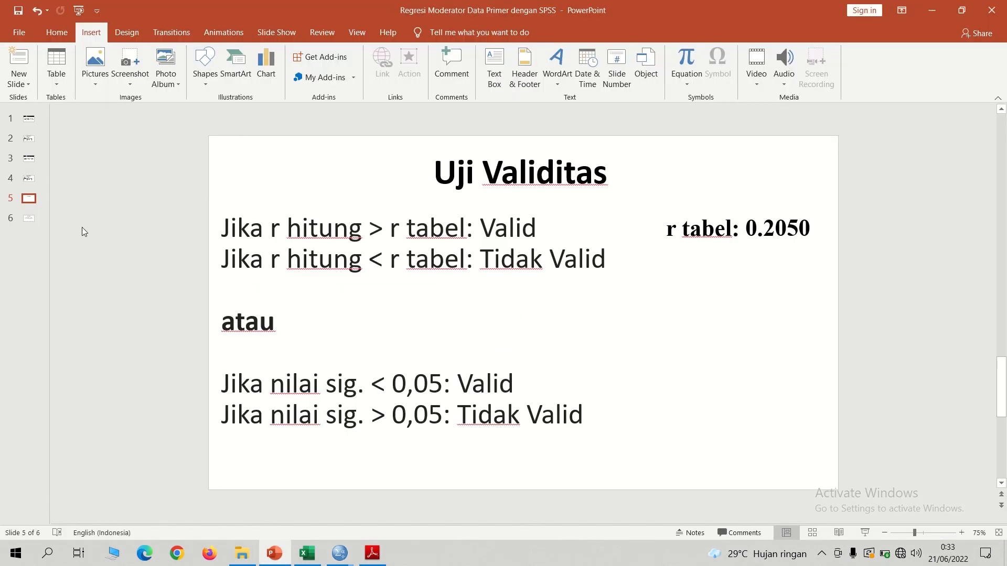
pyautogui.click(32, 222)
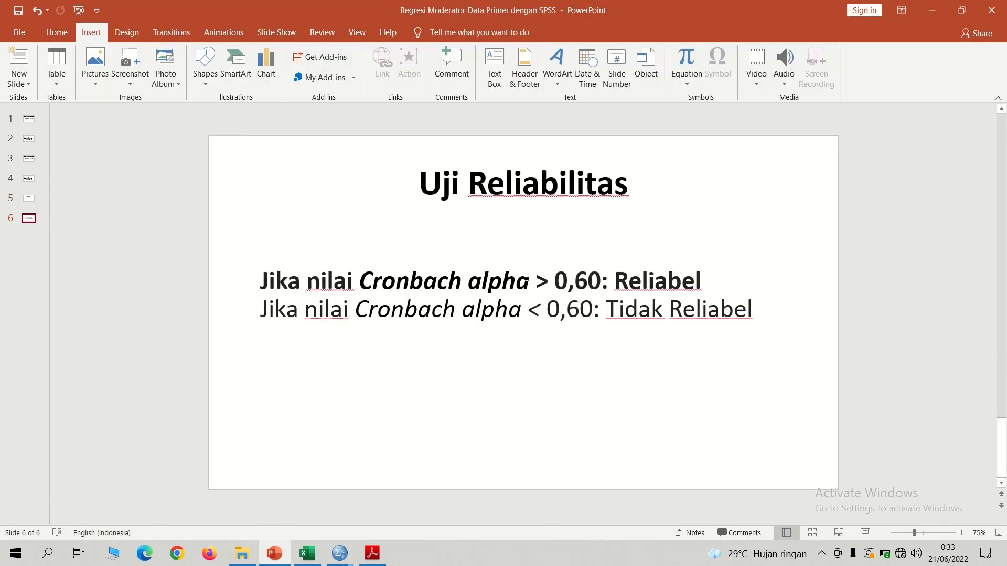
pyautogui.moveTo(719, 283); pyautogui.dragTo(290, 281)
pyautogui.click(376, 382)
# Switch back to the SPSS dataset and run a Reliability Analysis with the Alpha model on items X1.1, X1.2 and X1.3
pyautogui.click(341, 560)
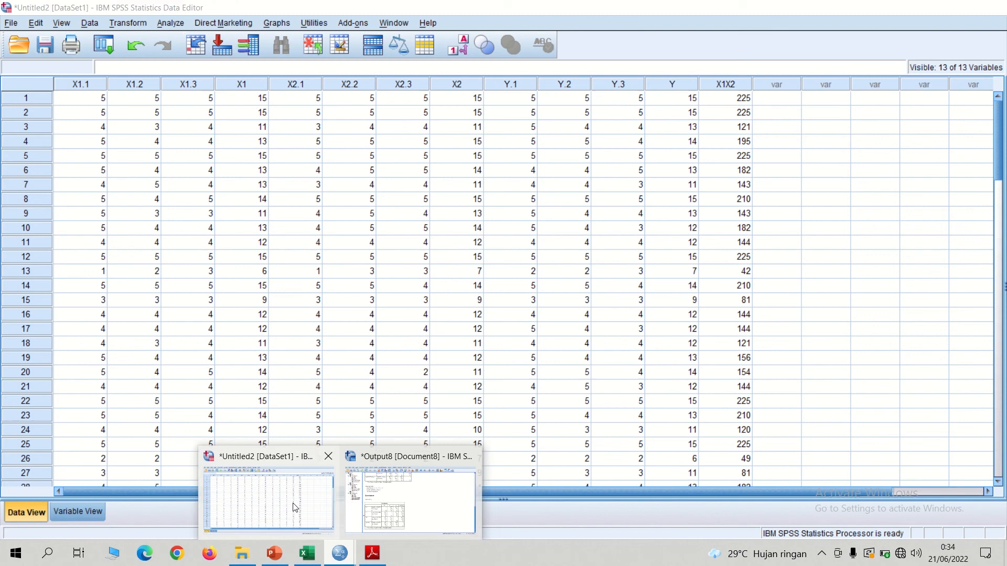
pyautogui.click(292, 508)
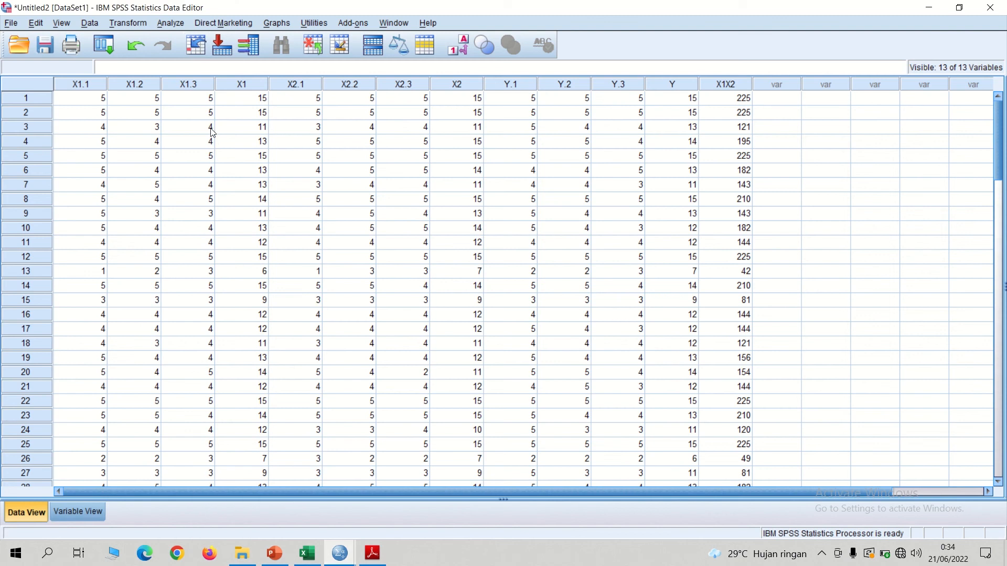
pyautogui.click(171, 23)
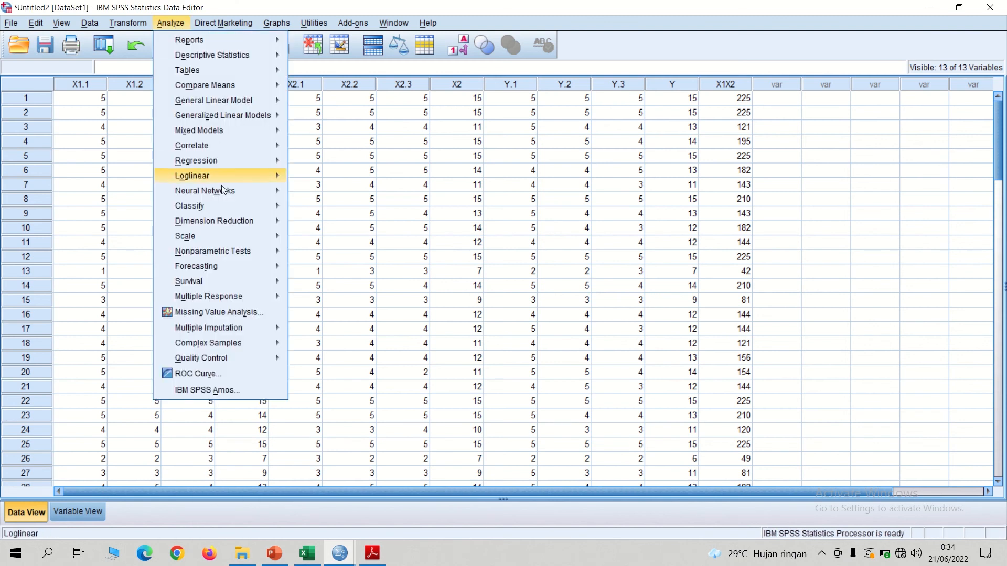
pyautogui.moveTo(212, 235)
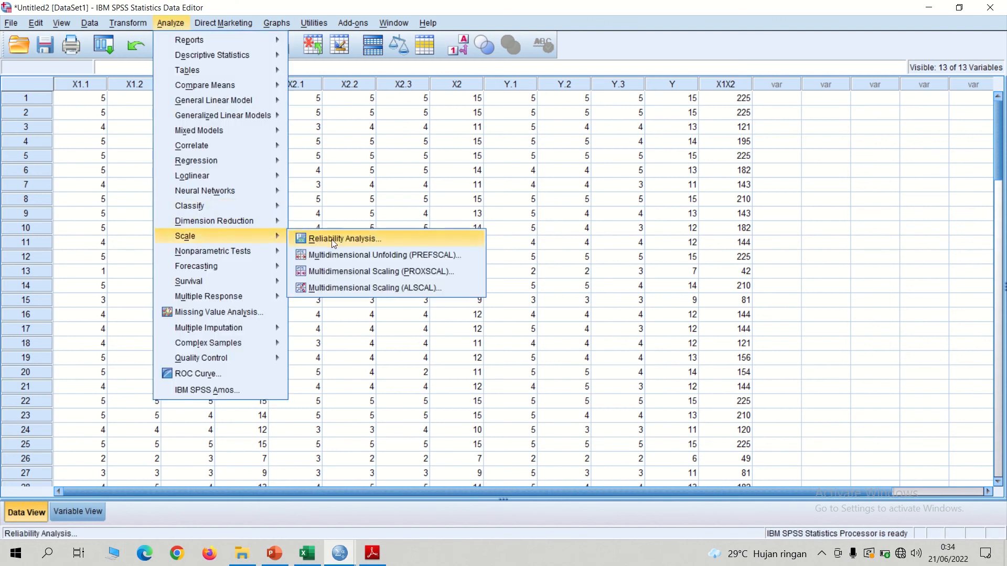
pyautogui.click(386, 238)
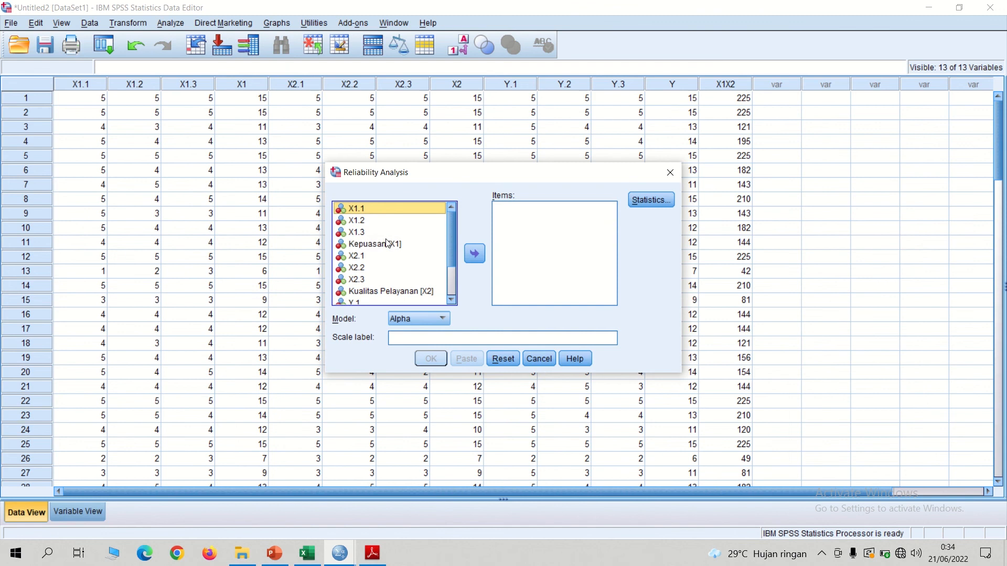
pyautogui.click(362, 210)
pyautogui.keyDown('shift'); pyautogui.click(359, 233); pyautogui.keyUp('shift')
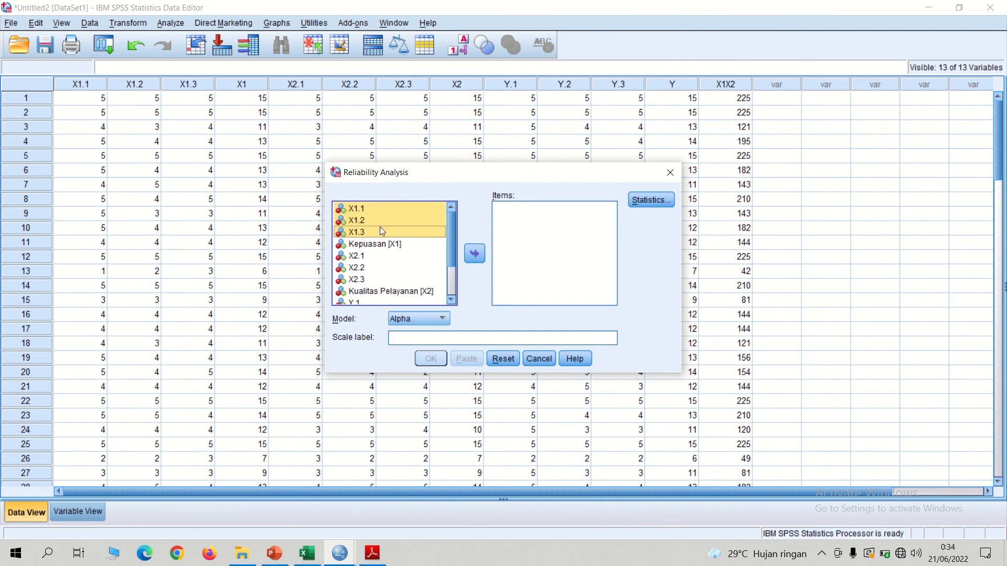
pyautogui.click(479, 255)
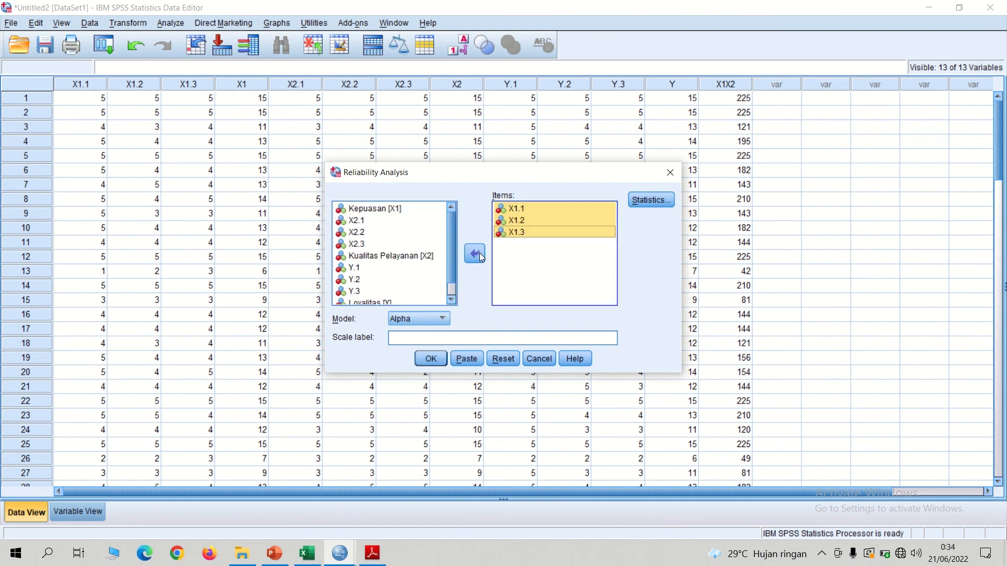
pyautogui.click(431, 359)
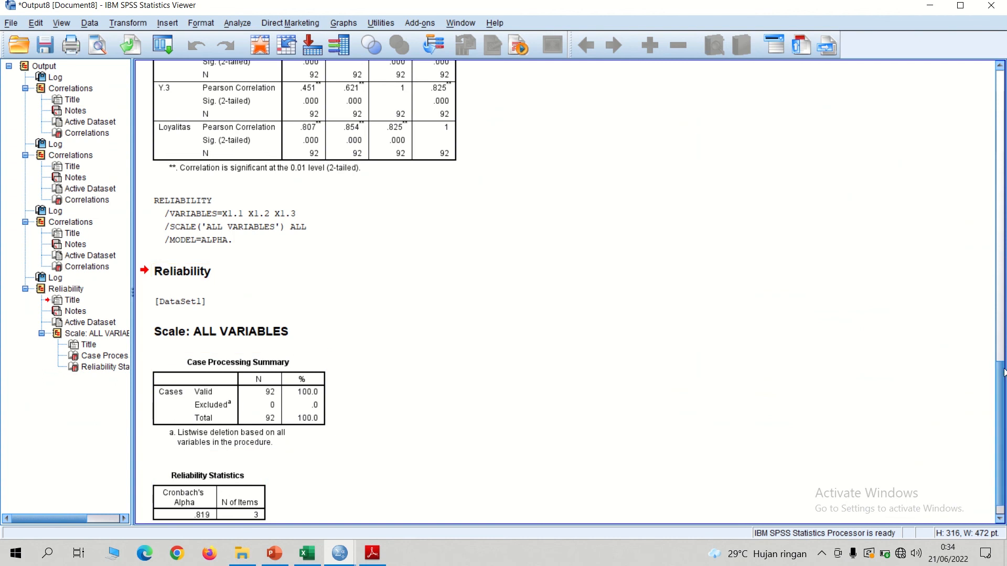
# Check the Cronbach's Alpha of the X1 items against the criterion on the PowerPoint slide, and return to the SPSS output
pyautogui.scroll(-1, 1001, 385)
pyautogui.click(203, 486)
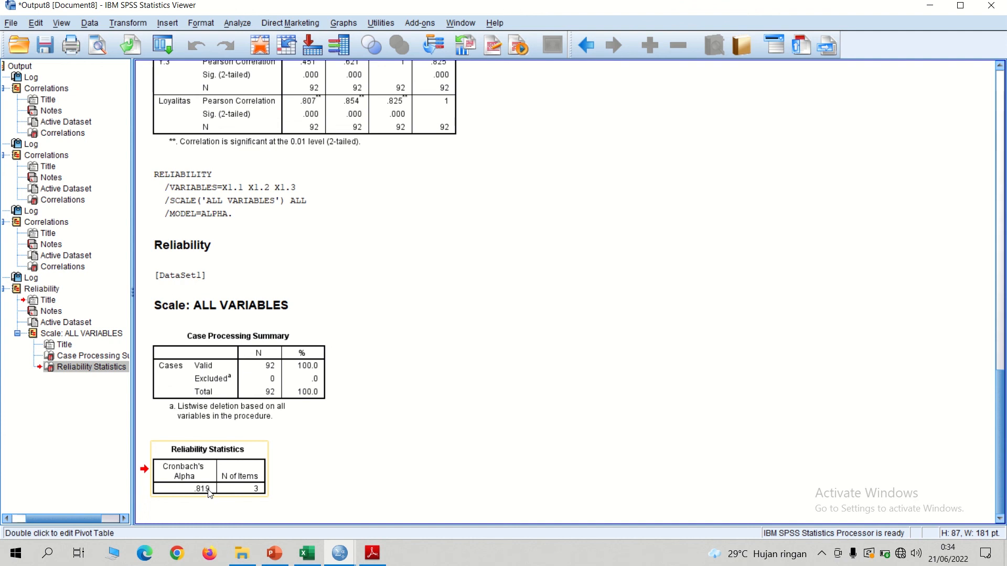
pyautogui.click(274, 553)
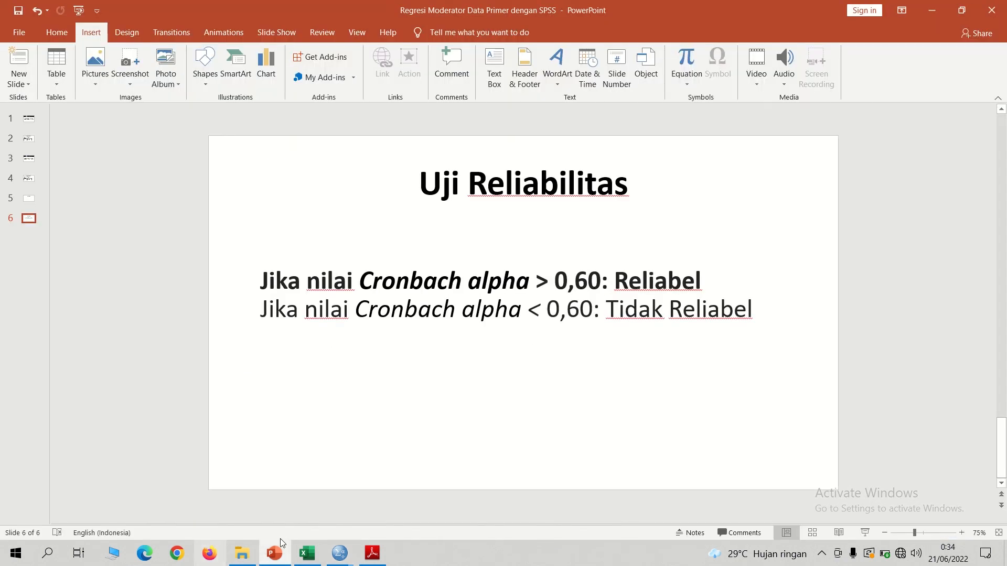
pyautogui.moveTo(350, 560)
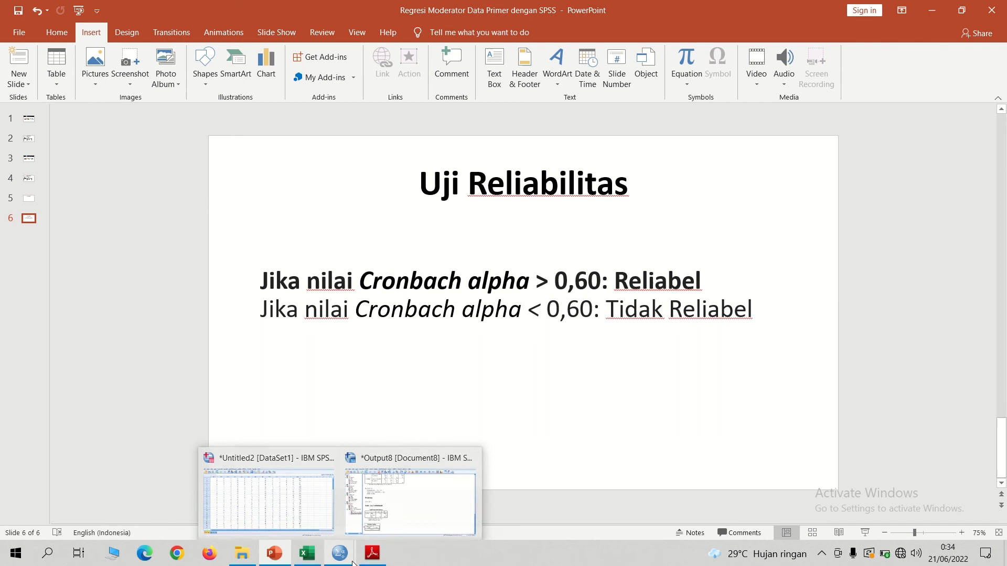
pyautogui.click(411, 498)
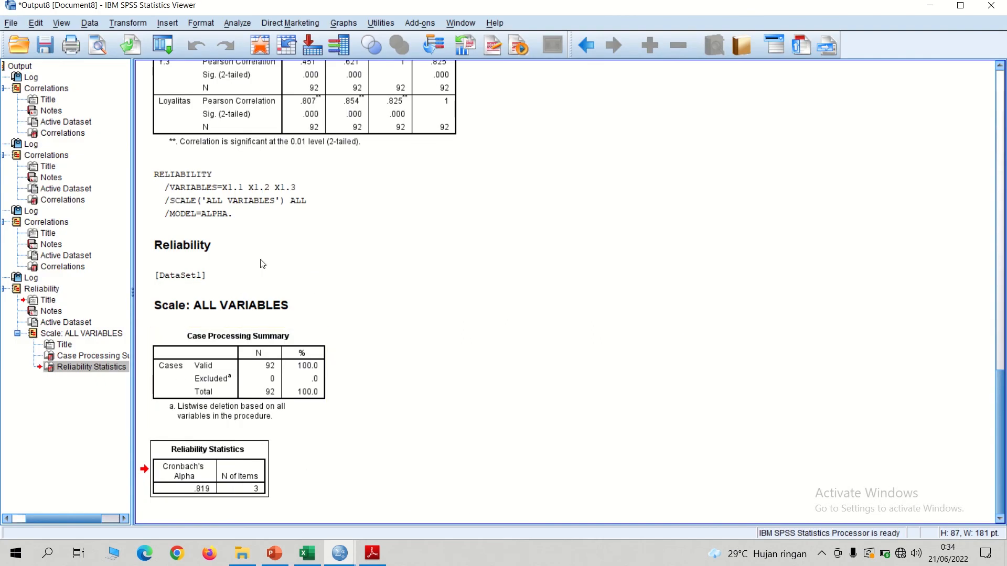
# Reopen the Reliability Analysis setup and remove X1.1, X1.2 and X1.3 from the items
pyautogui.click(225, 26)
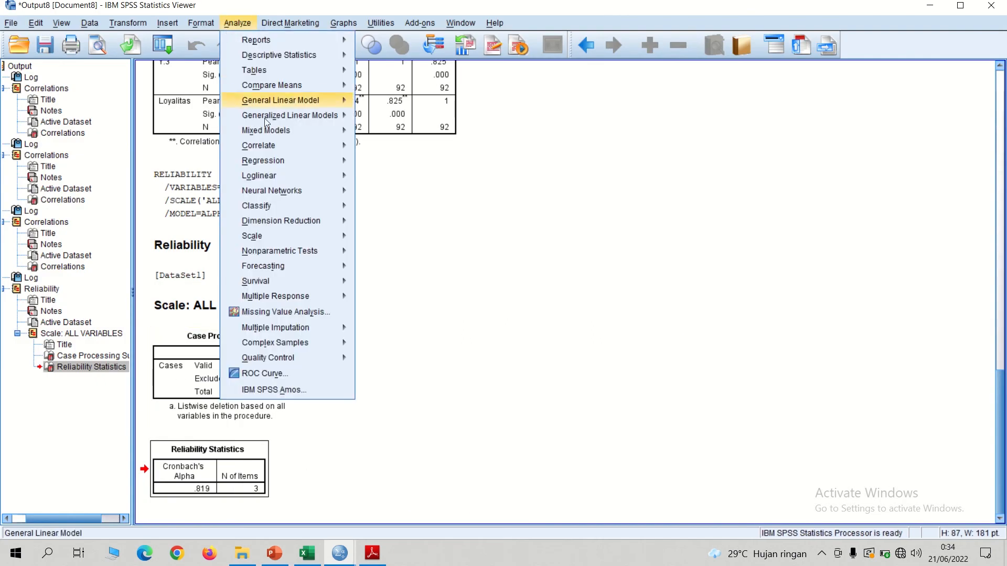
pyautogui.moveTo(273, 239)
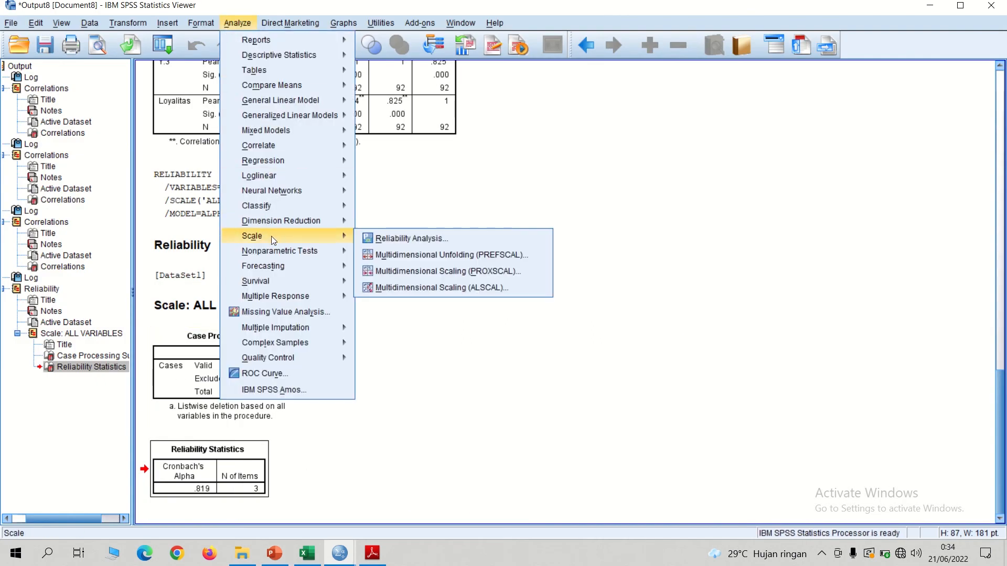
pyautogui.click(400, 240)
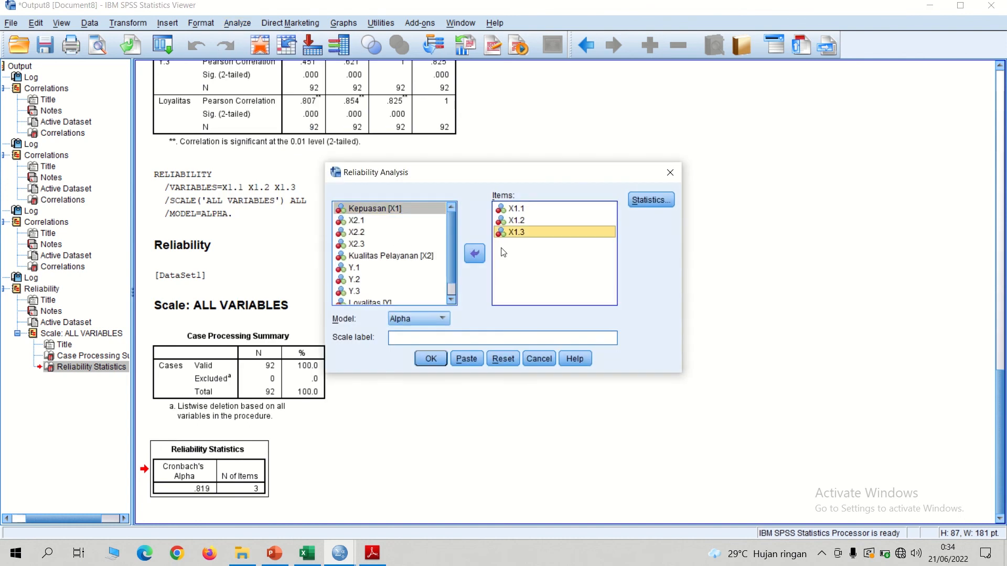
pyautogui.hotkey('ctrl', 'a')
pyautogui.click(474, 254)
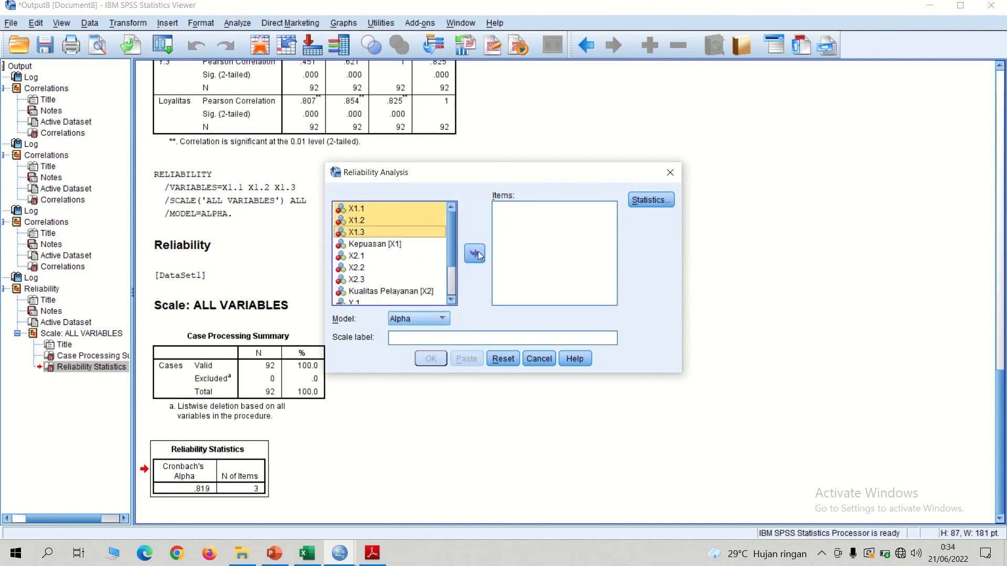
# Run the Alpha reliability analysis on X2.1, X2.2 and X2.3, and review its Reliability Statistics table
pyautogui.scroll(-1, 451, 250)
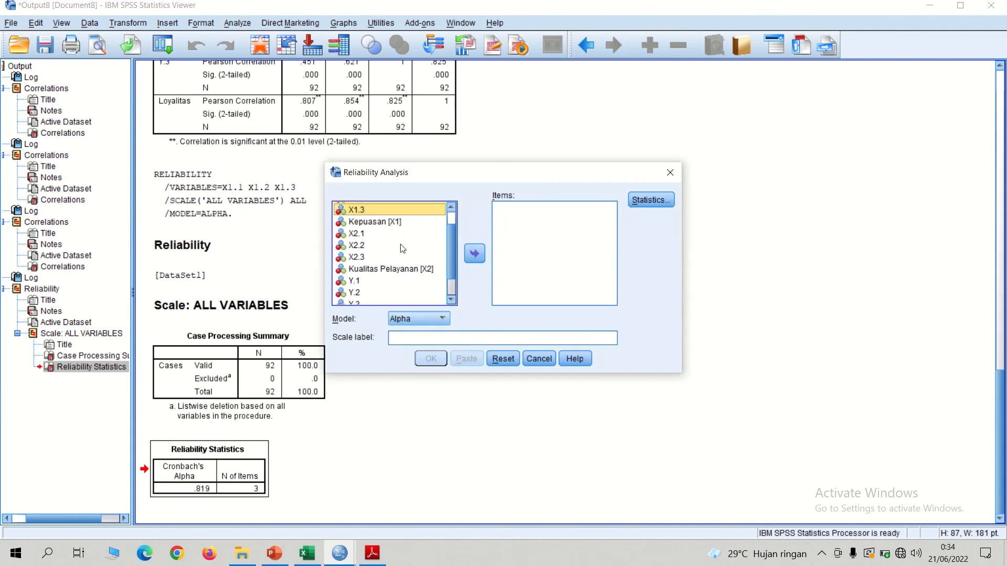
pyautogui.click(362, 235)
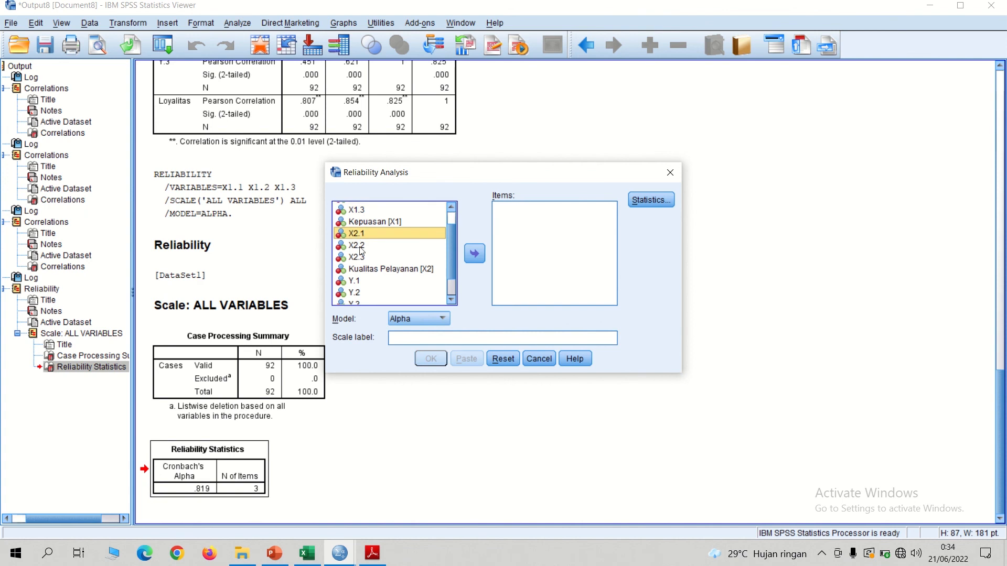
pyautogui.keyDown('shift'); pyautogui.click(360, 257); pyautogui.keyUp('shift')
pyautogui.click(476, 254)
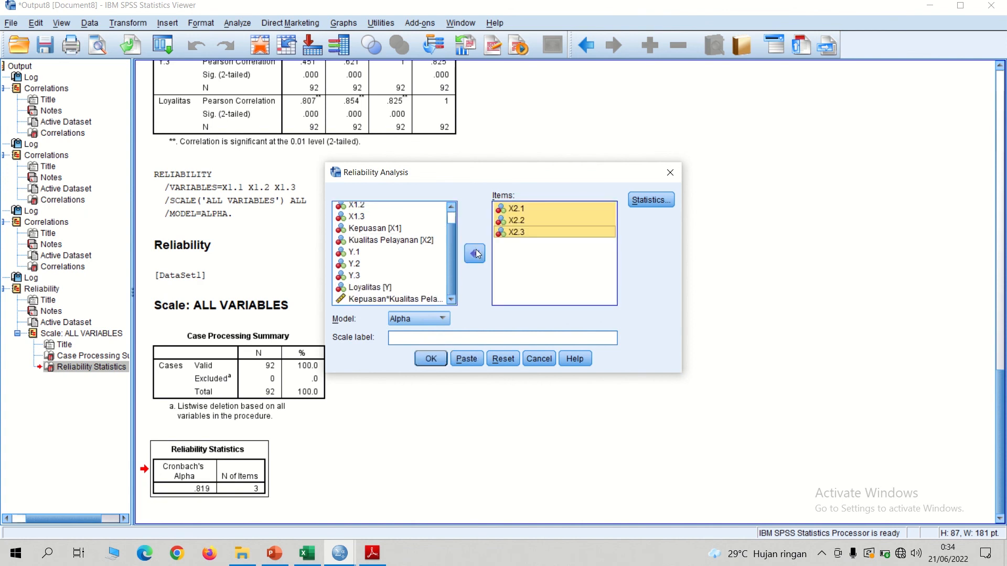
pyautogui.click(432, 359)
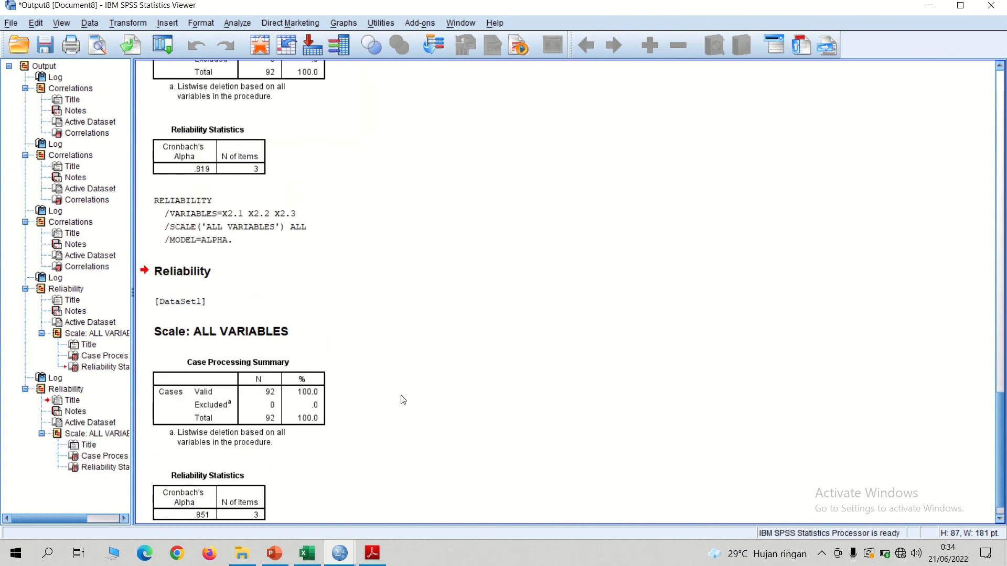
pyautogui.click(242, 511)
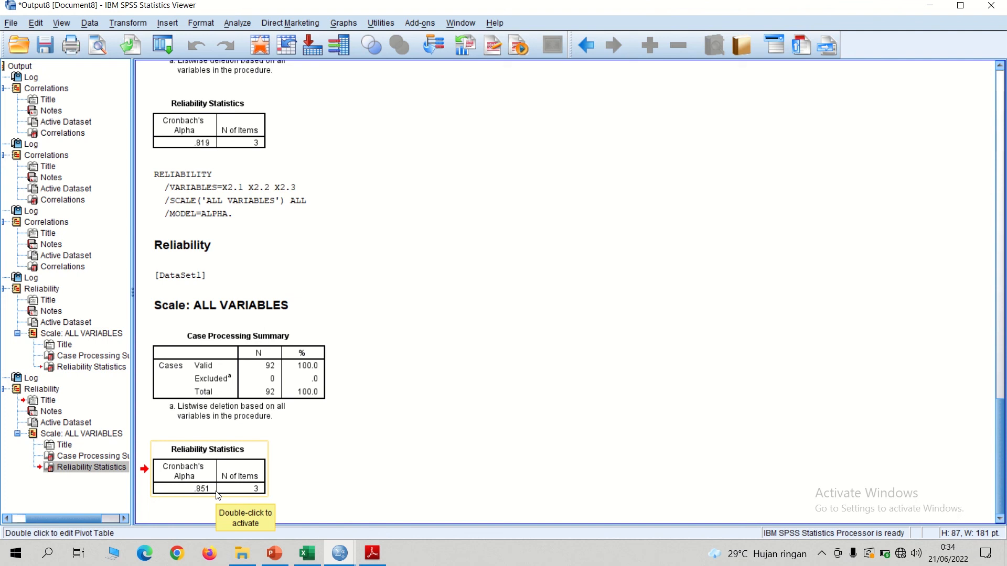
pyautogui.click(261, 460)
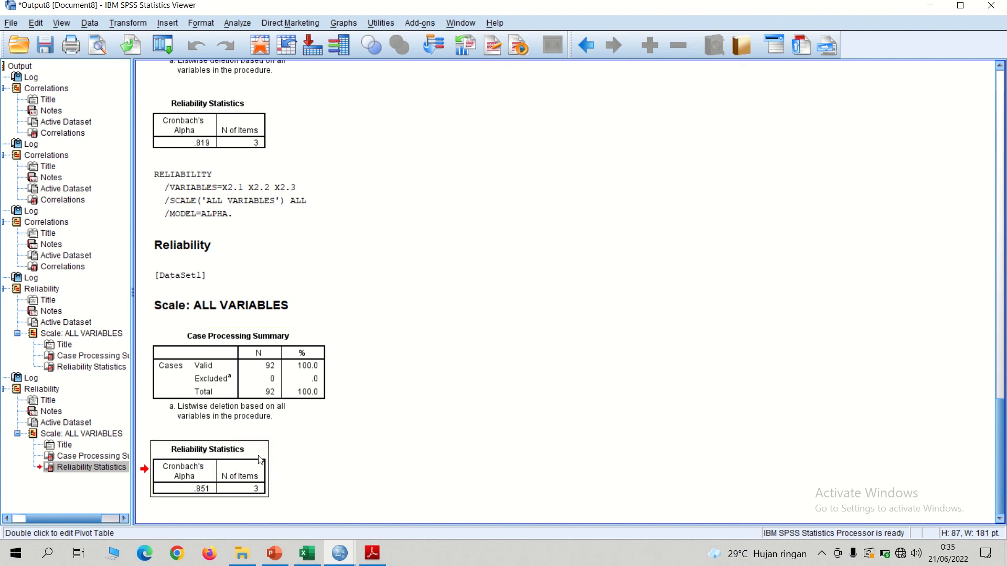
# Reopen the Reliability Analysis setup and clear X2.1, X2.2 and X2.3 from the items
pyautogui.click(244, 25)
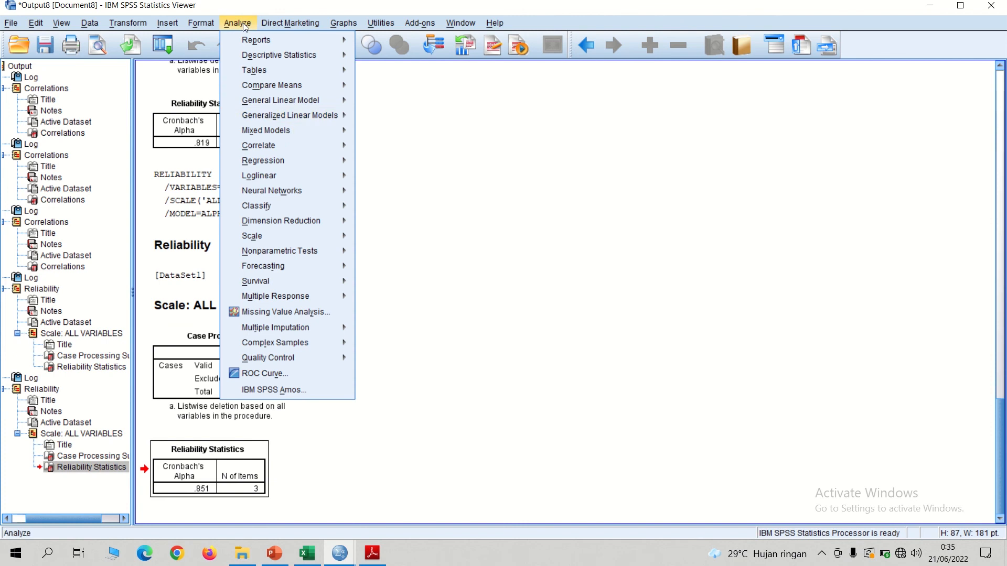
pyautogui.moveTo(268, 236)
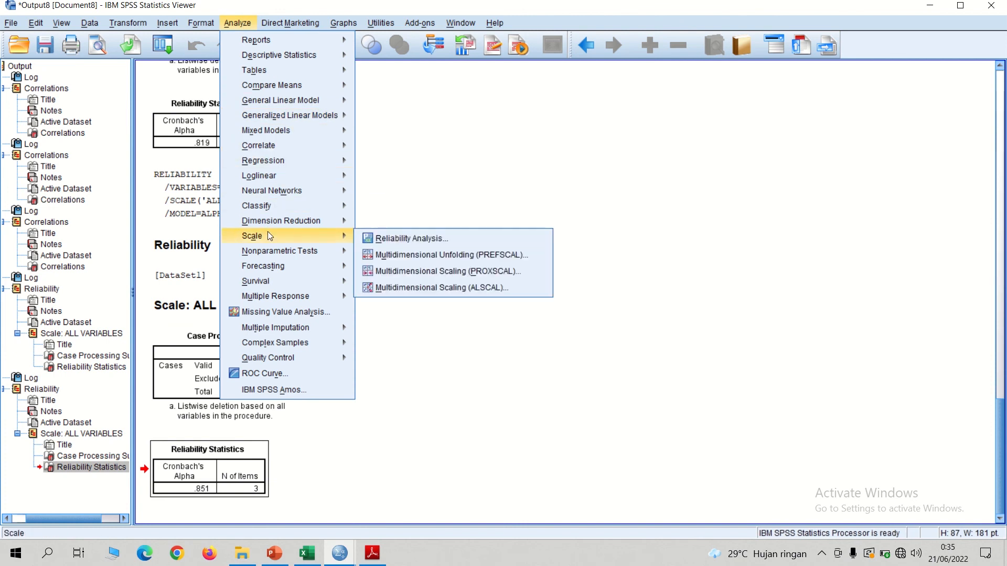
pyautogui.click(404, 238)
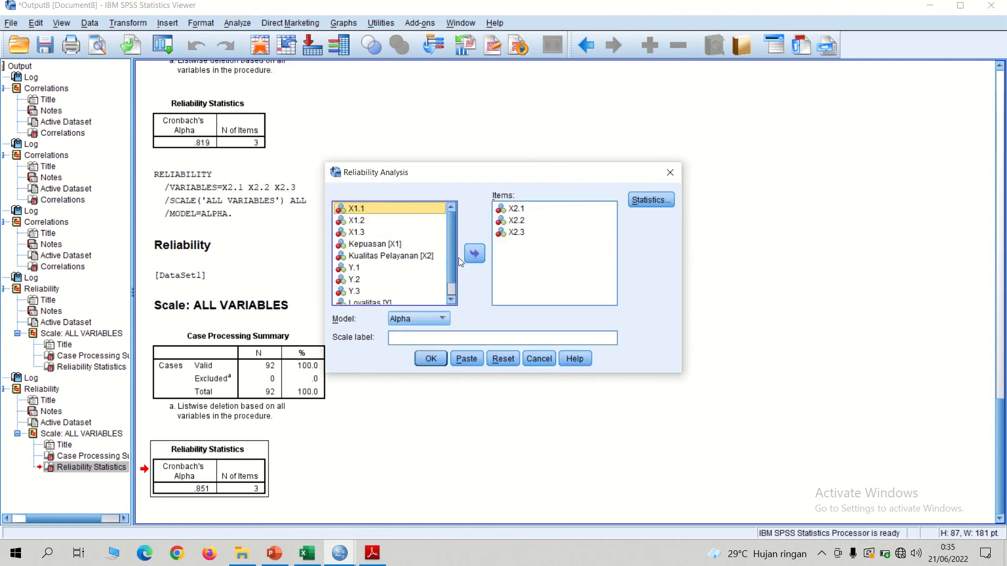
pyautogui.click(571, 259)
pyautogui.hotkey('ctrl', 'a')
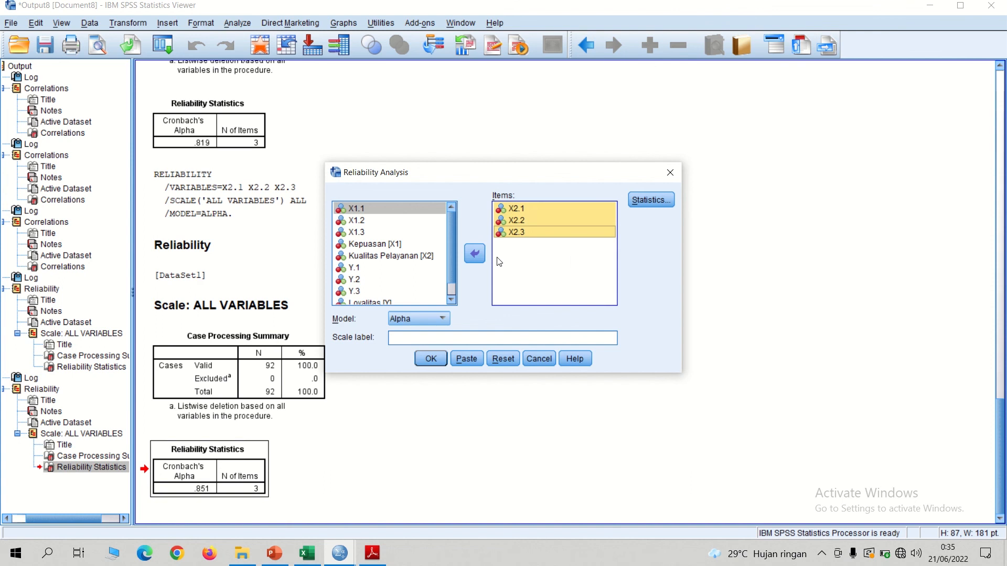
pyautogui.click(475, 254)
# Run the Alpha reliability analysis on Y.1, Y.2 and Y.3, and review its Reliability Statistics table
pyautogui.moveTo(451, 243); pyautogui.dragTo(454, 285)
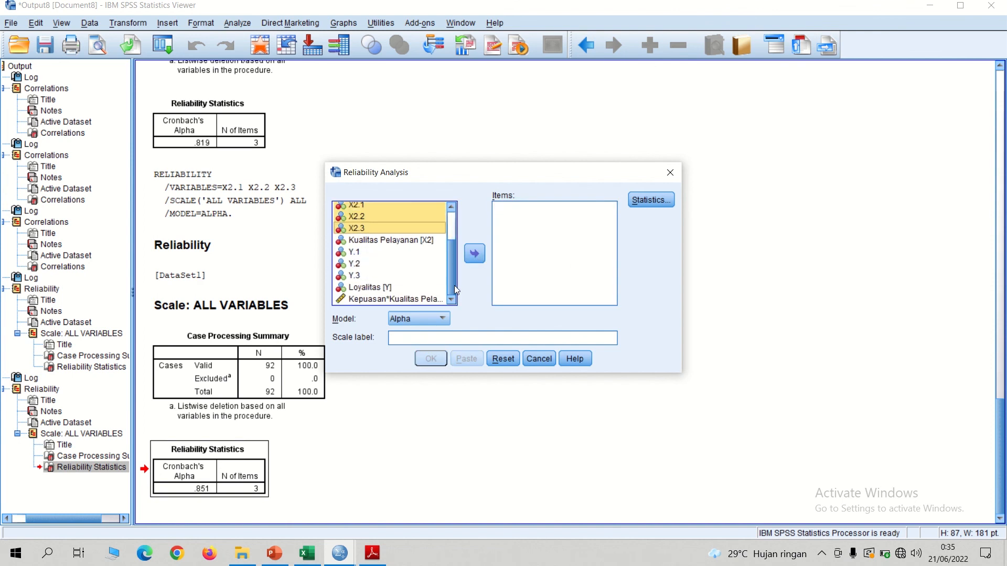
pyautogui.click(358, 254)
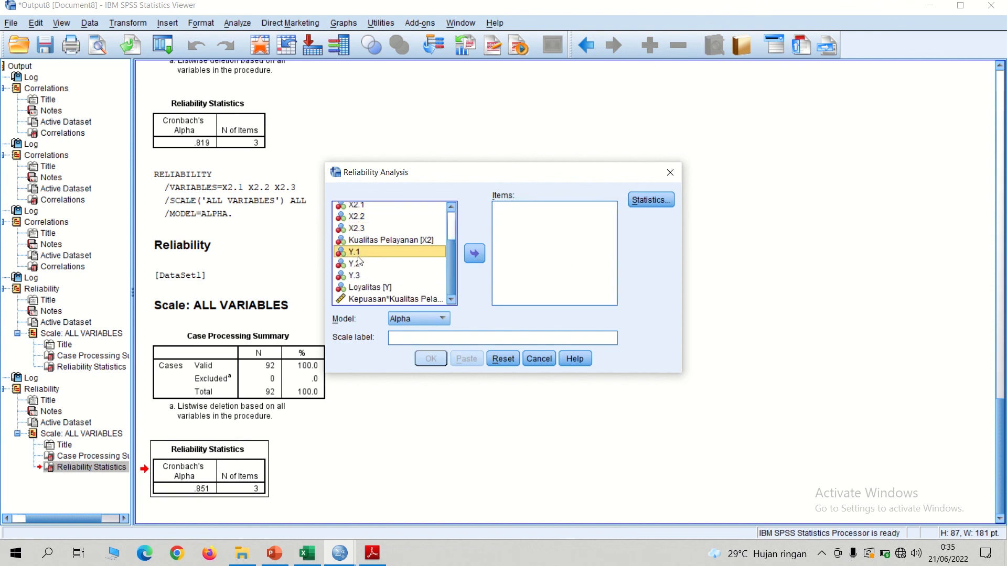
pyautogui.keyDown('shift'); pyautogui.click(358, 276); pyautogui.keyUp('shift')
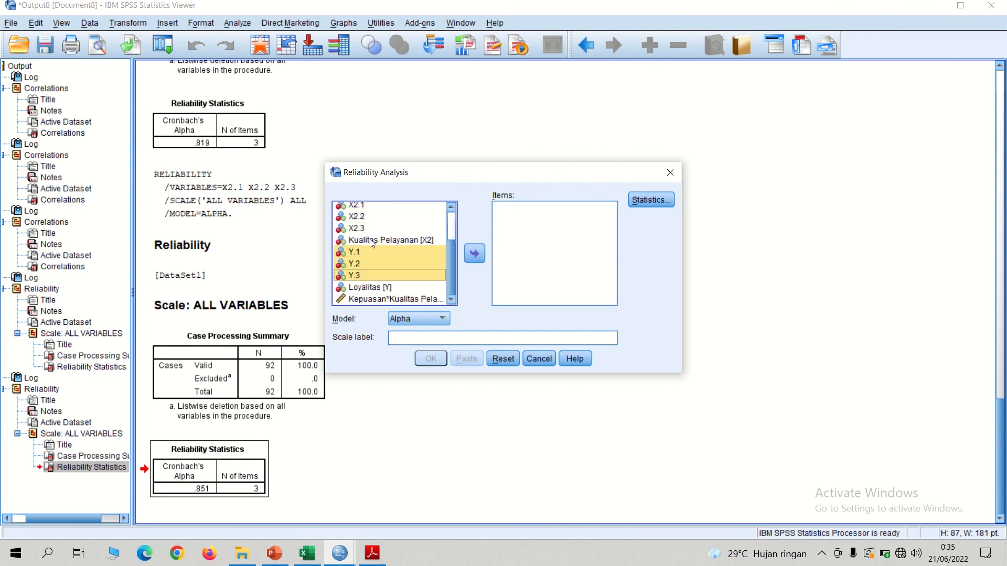
pyautogui.click(481, 262)
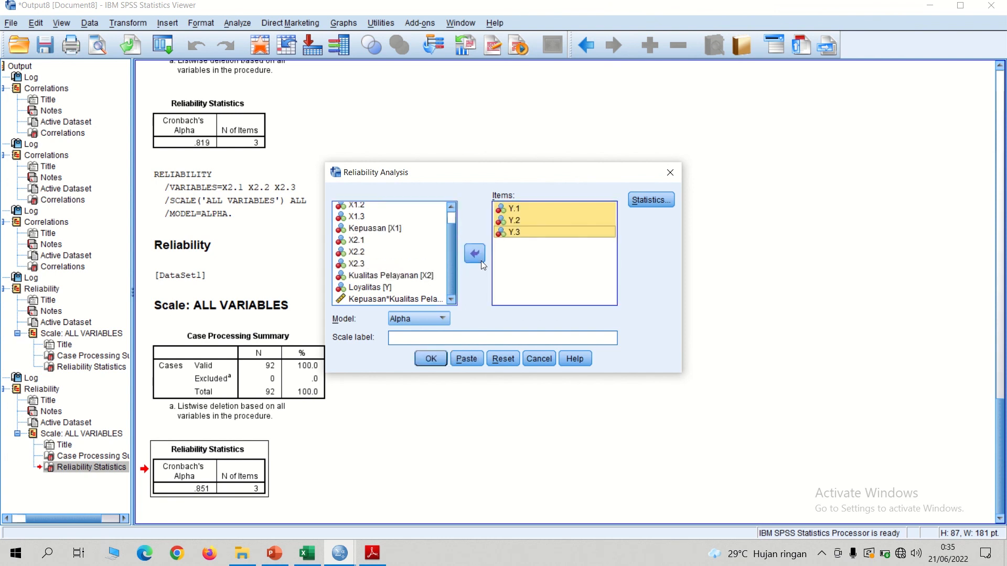
pyautogui.click(432, 359)
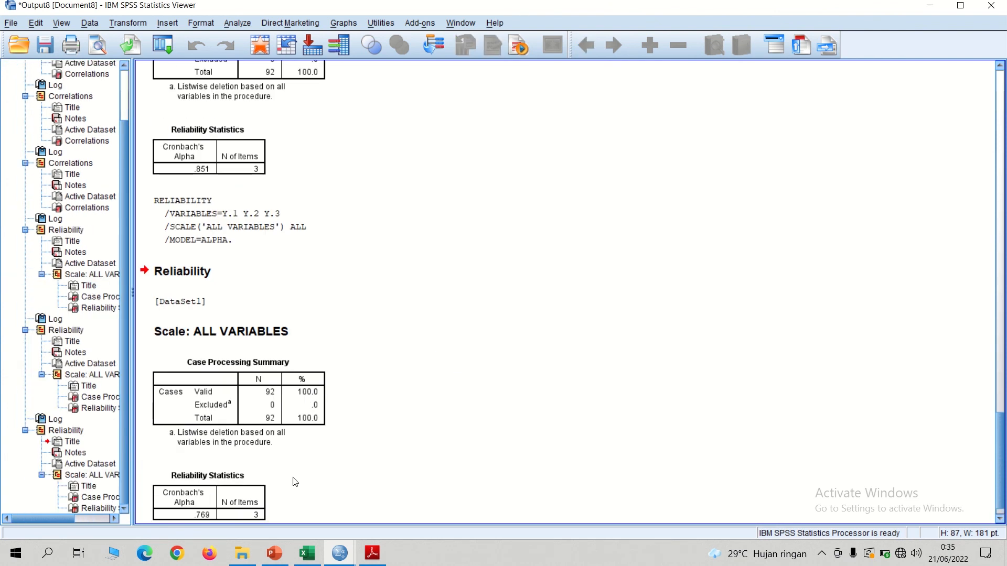
pyautogui.click(247, 514)
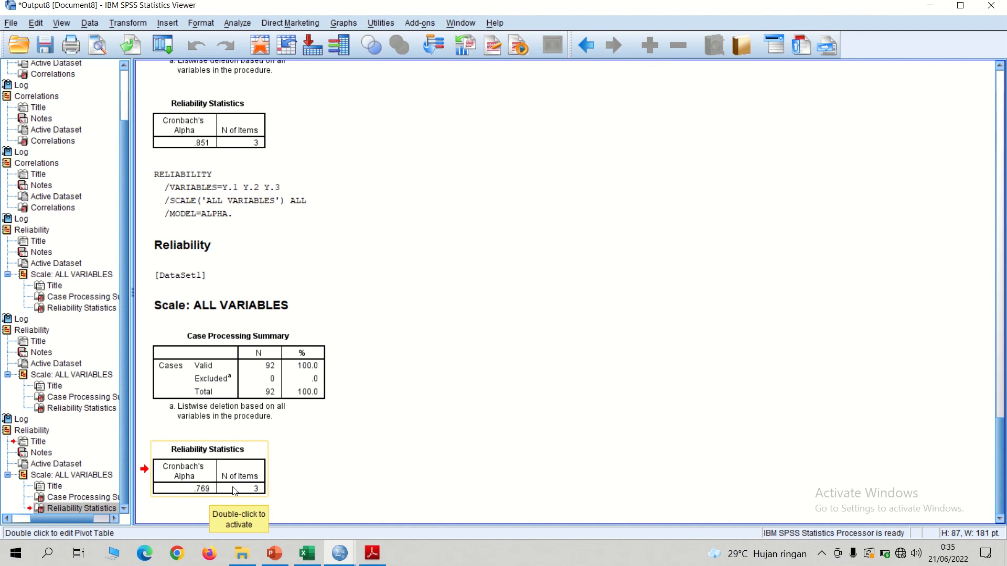
# Return to the dataset and examine the X1X2 interaction variable's column
pyautogui.moveTo(342, 552)
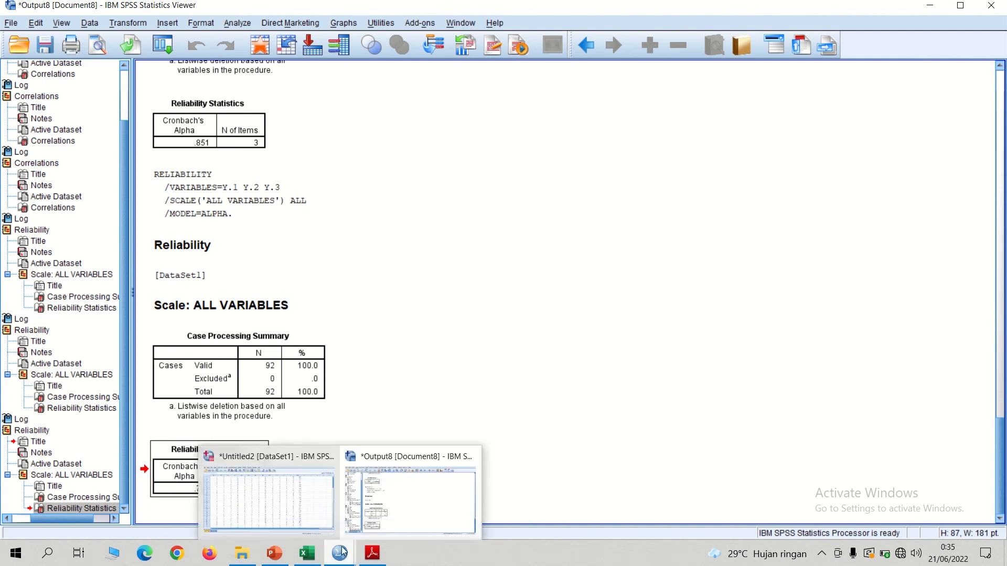
pyautogui.click(303, 516)
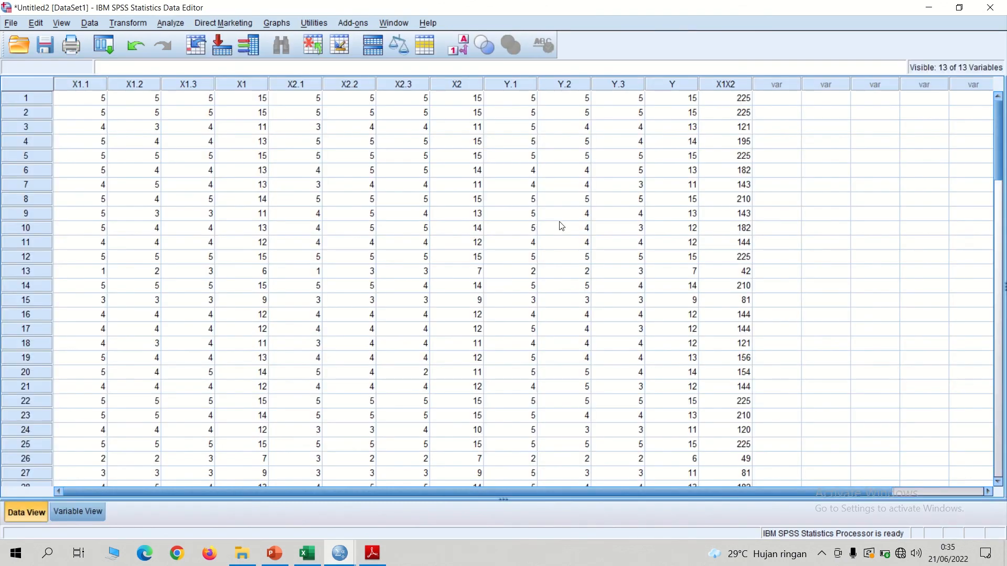
pyautogui.click(725, 86)
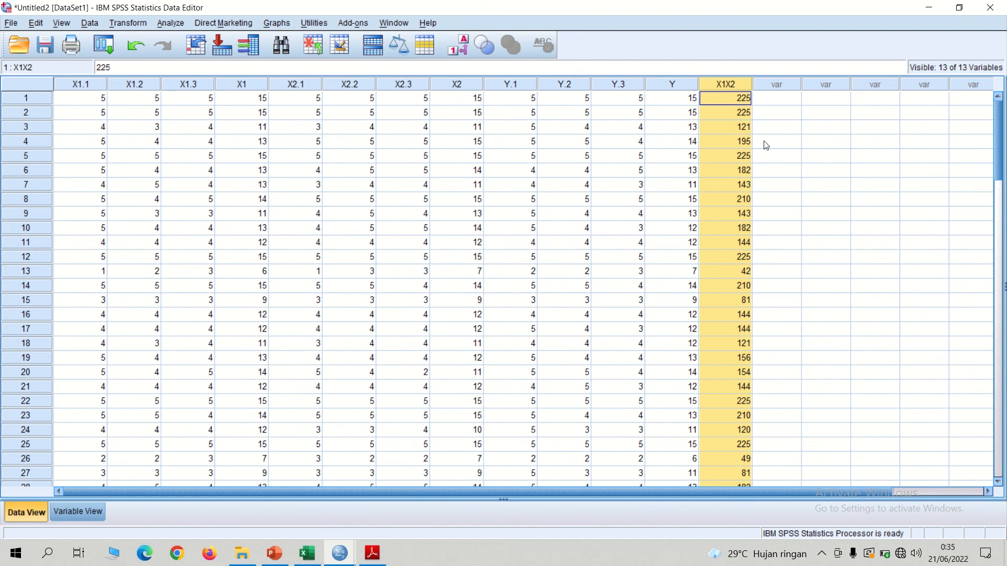
pyautogui.click(547, 148)
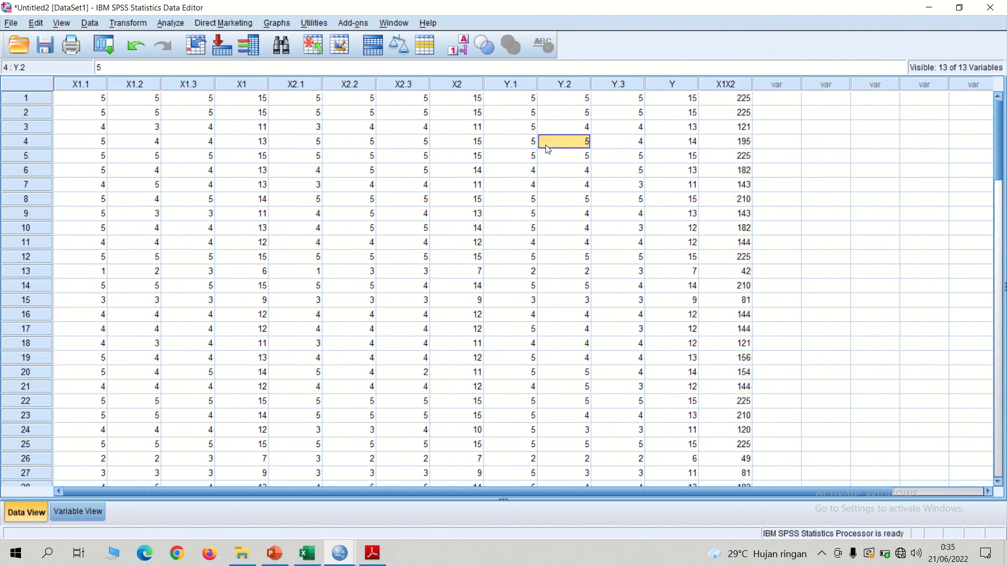